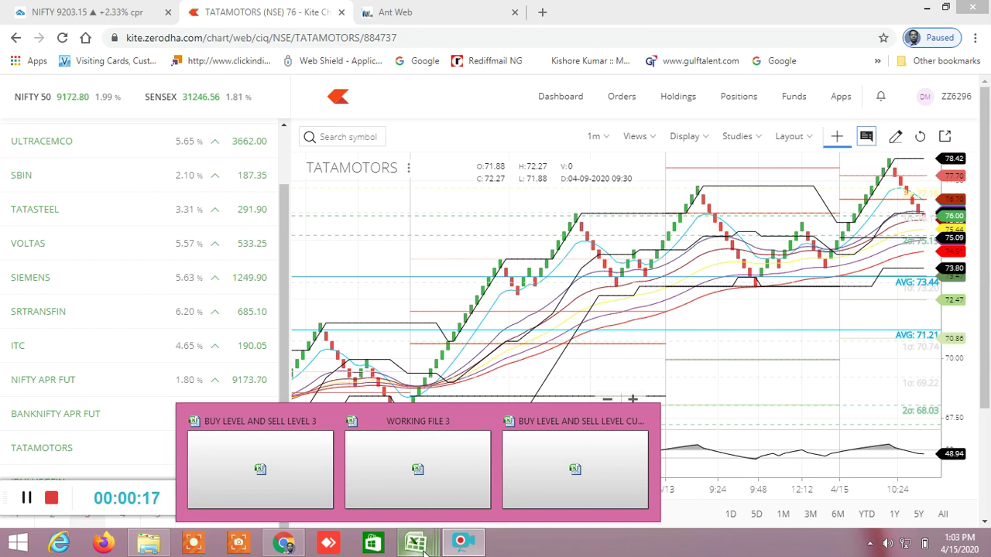
- Switch to the BUY LEVEL AND SELL LEVEL CUM SCREENER workbook in Excel and select NIFTY's current-day close
left_click(580, 459)
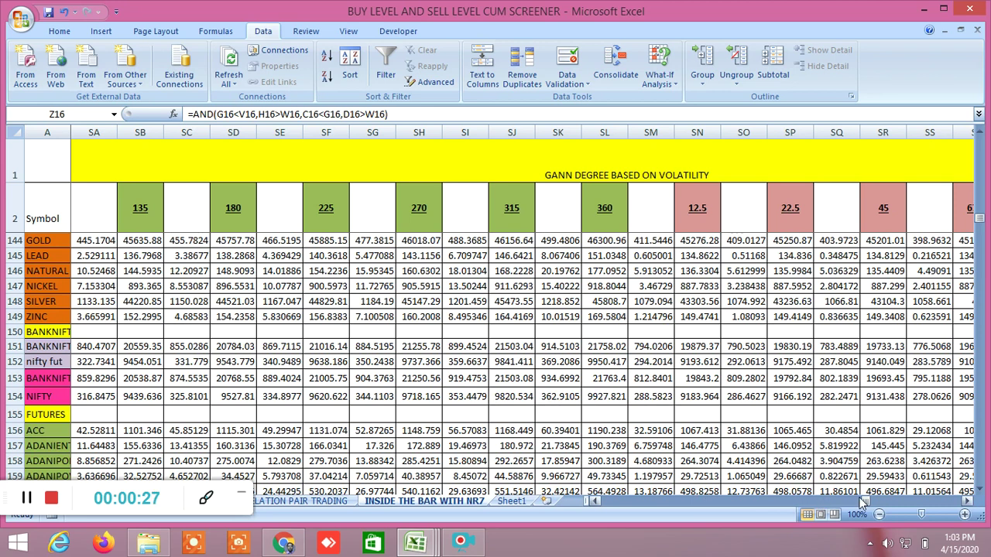
left_click_drag(866, 505, 601, 505)
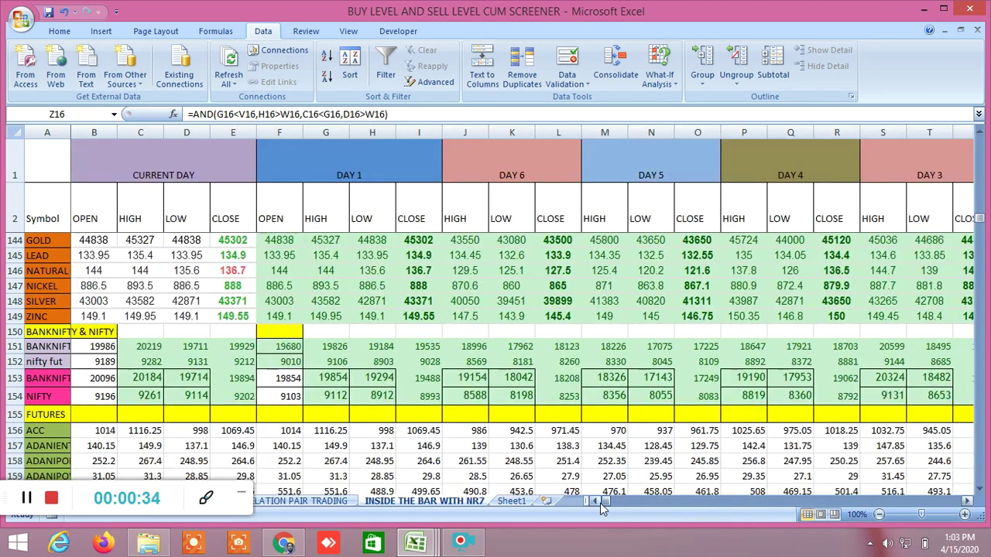
left_click(250, 397)
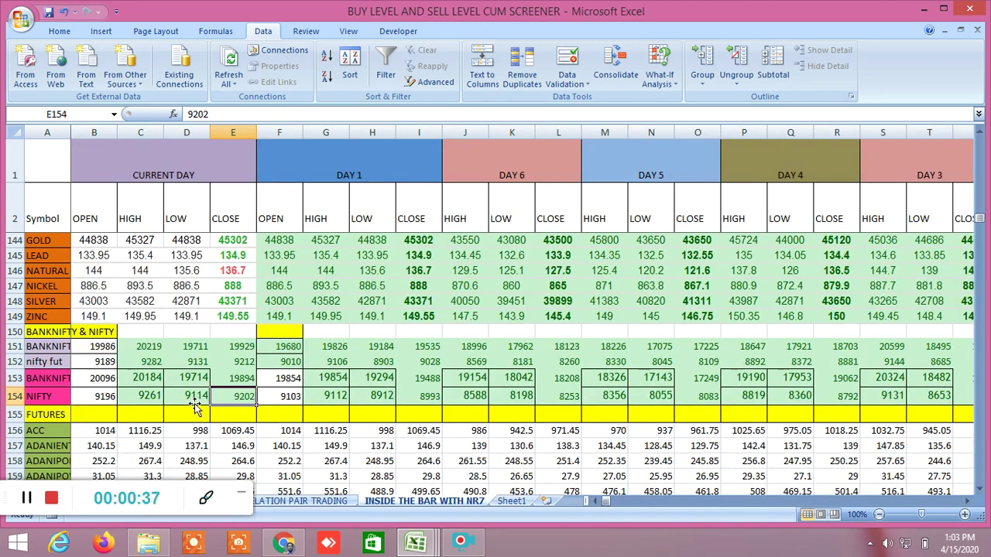
- Switch to Chrome and look up the live Nifty 50 price on the TradingView chart
left_click(293, 544)
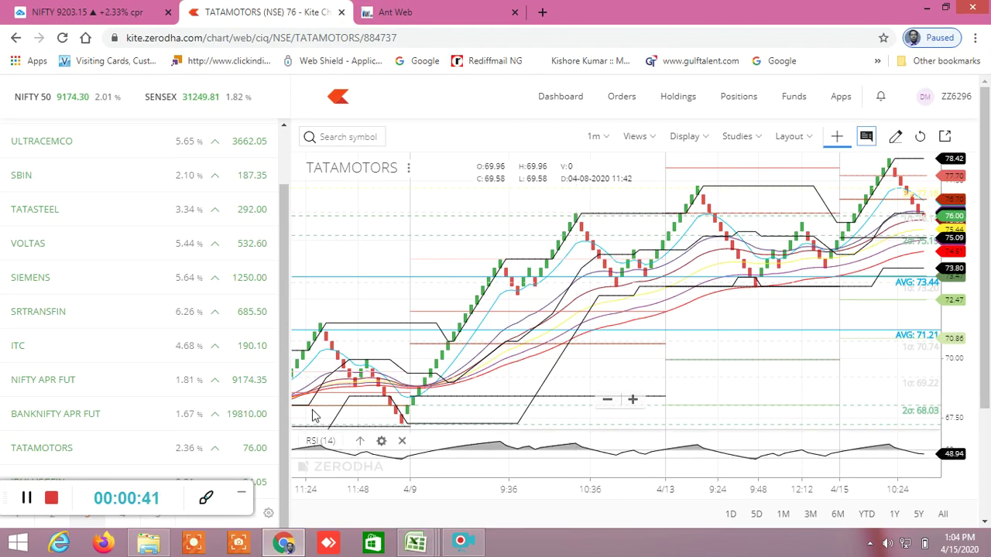
left_click(136, 16)
mouse_move(416, 542)
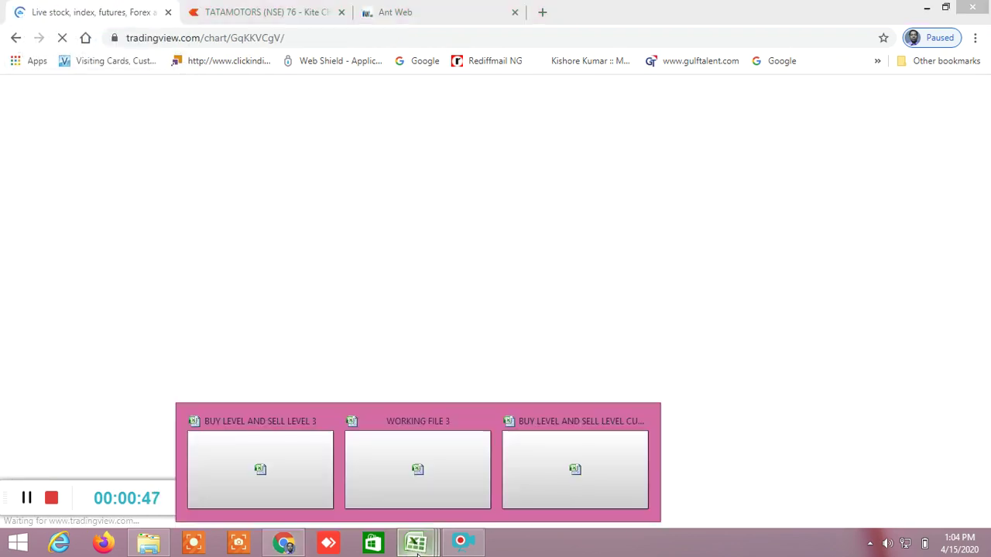
left_click(582, 477)
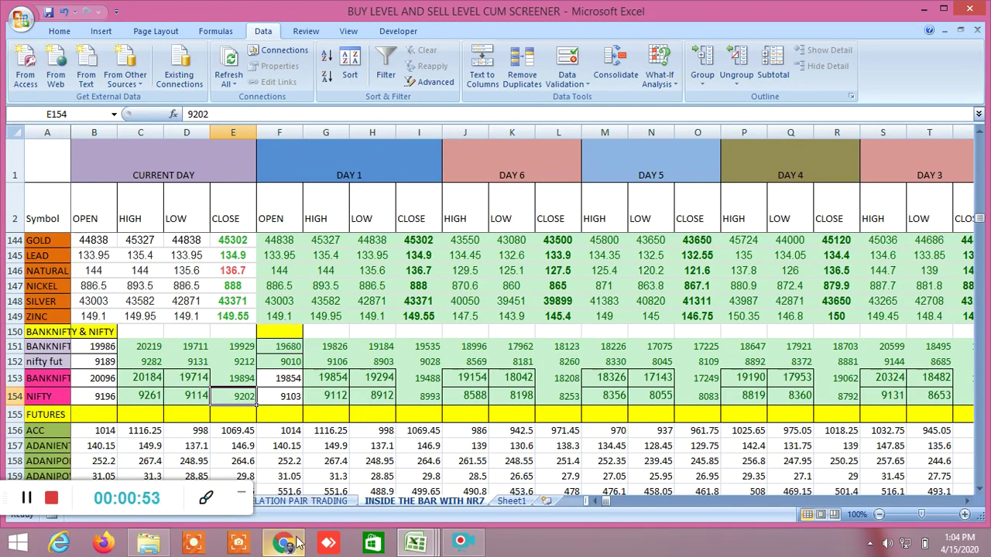
mouse_move(296, 545)
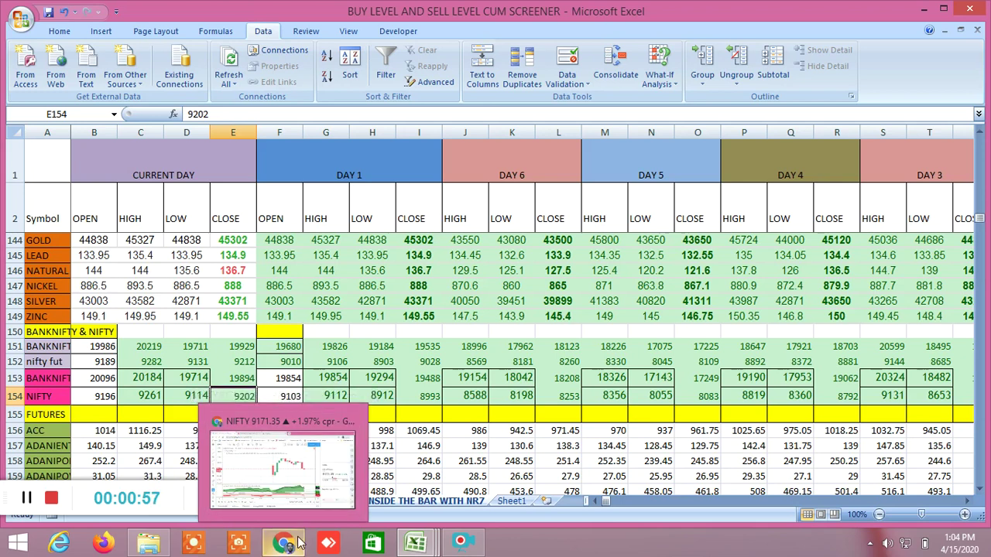
left_click(300, 544)
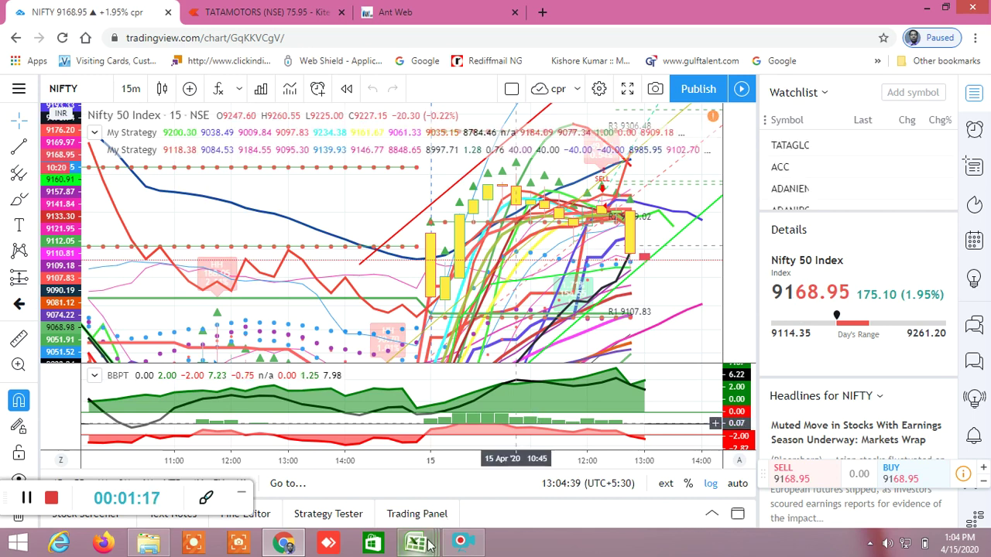
- Switch back to the screener workbook in Excel and set NIFTY's current-day close to 9168
mouse_move(430, 546)
left_click(586, 472)
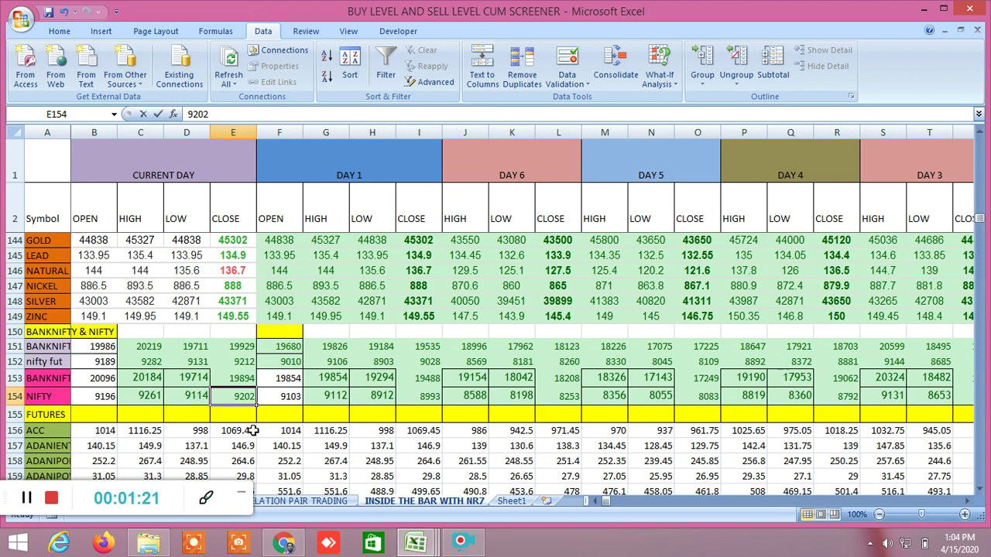
type("9168")
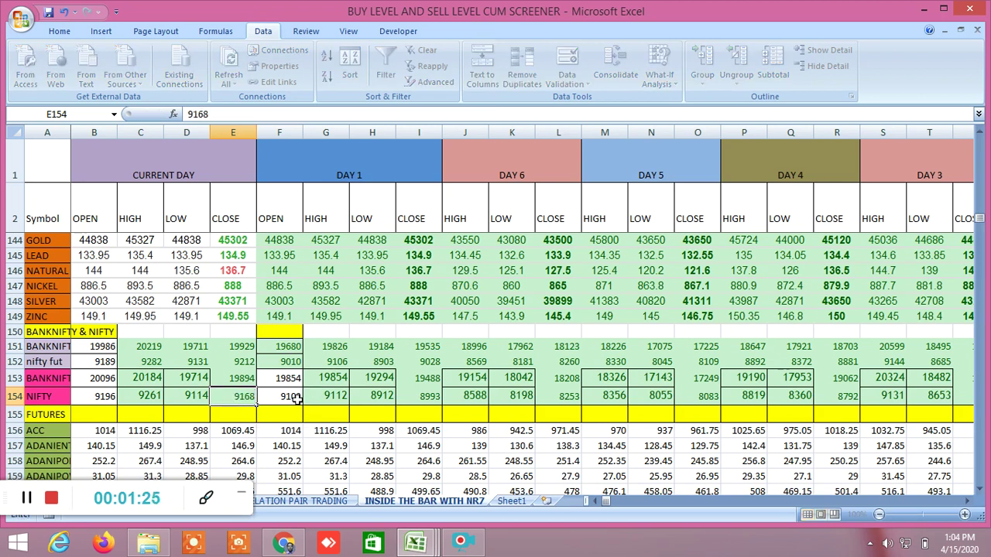
left_click(293, 397)
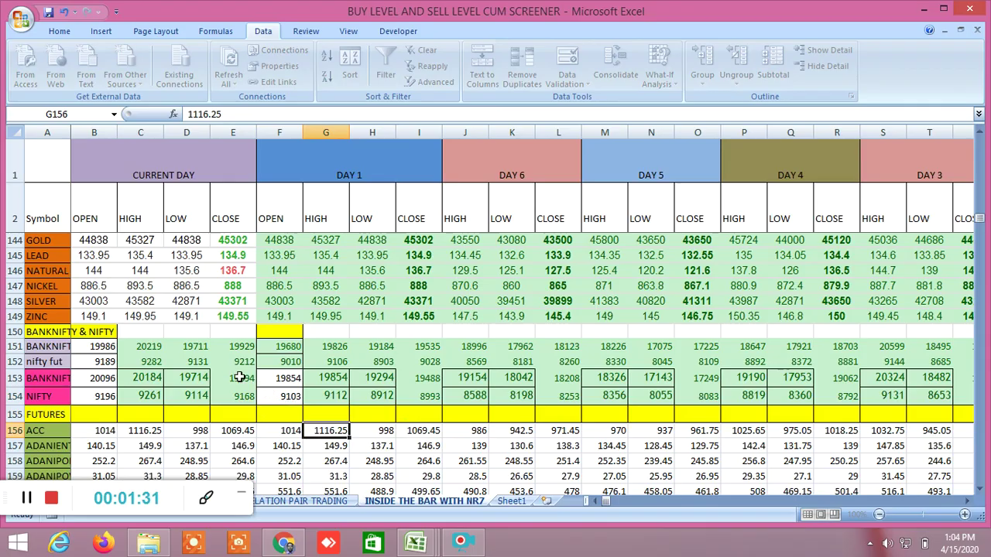
- Switch to Chrome and look up BANKNIFTY's live price in the TradingView watchlist
left_click(298, 544)
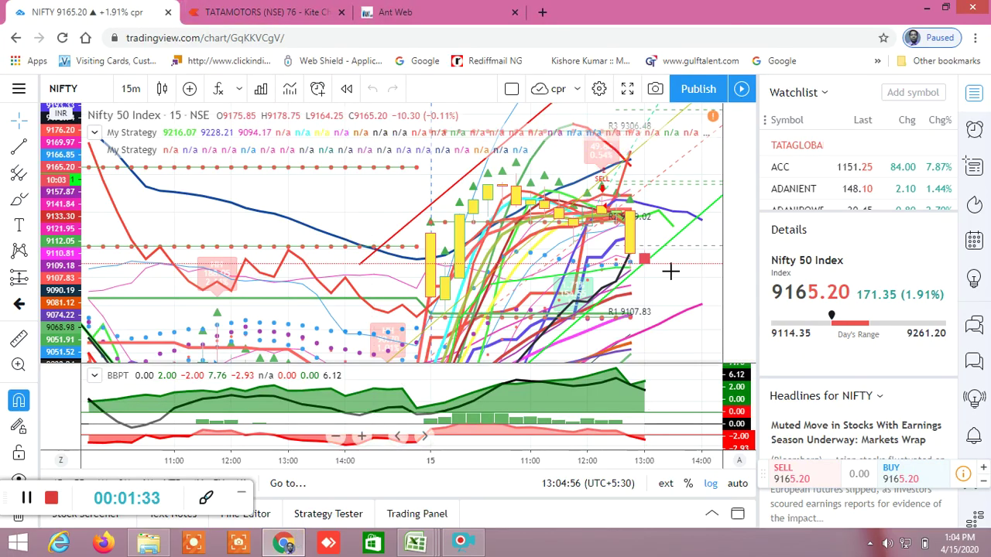
scroll(835, 183, "down", 1)
scroll(835, 183, "down", 3)
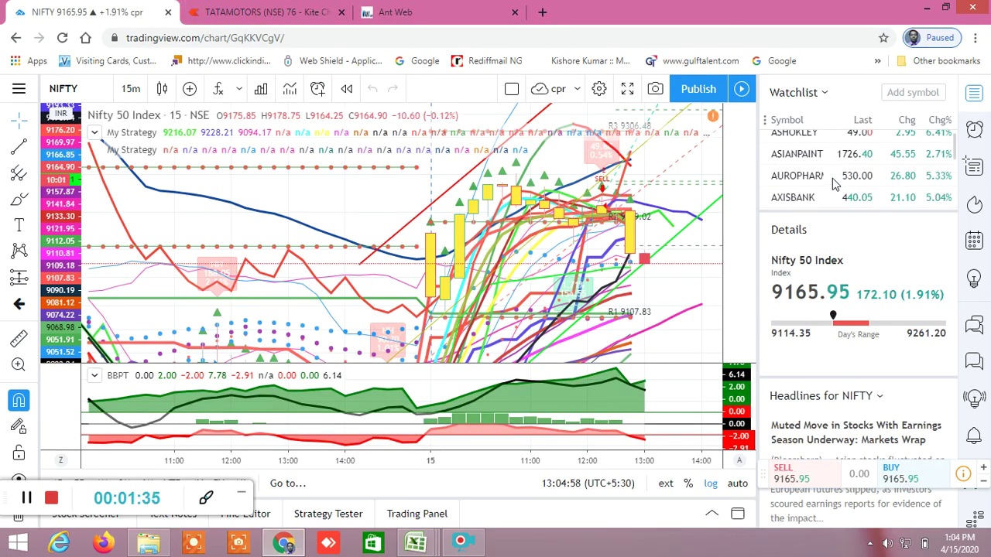
scroll(830, 183, "up", 1)
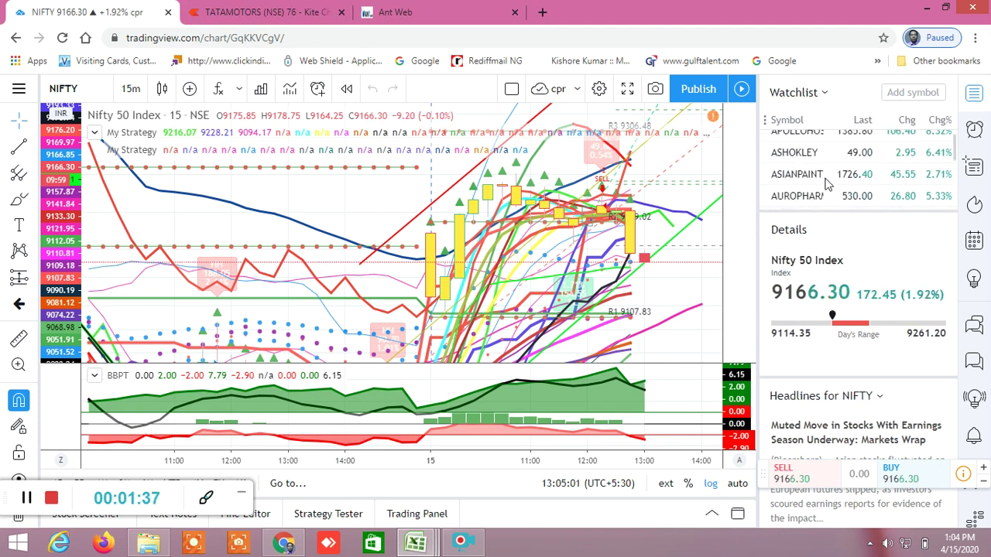
scroll(829, 183, "down", 2)
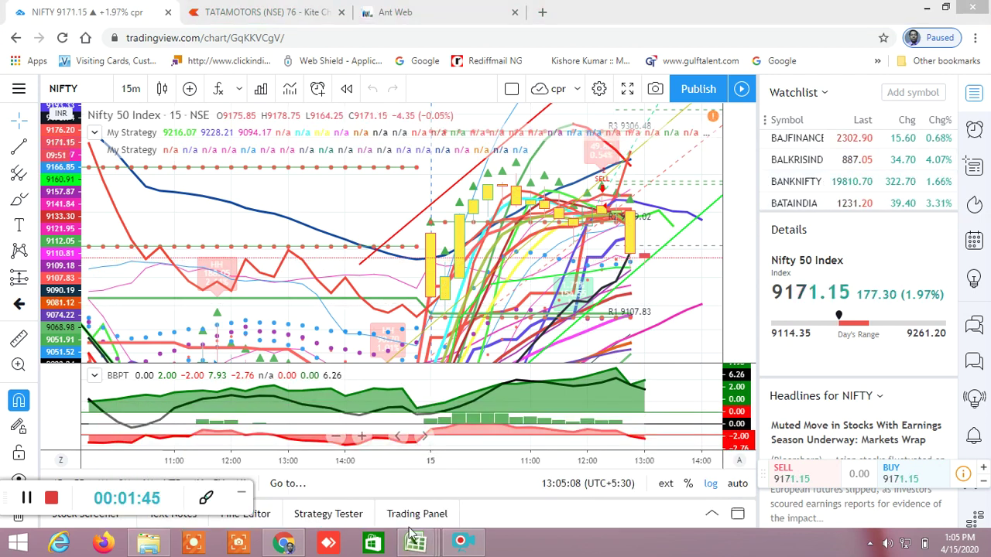
- Switch to the screener workbook in Excel and set BANKNIFTY's current-day close in row 153 to 19802
mouse_move(416, 542)
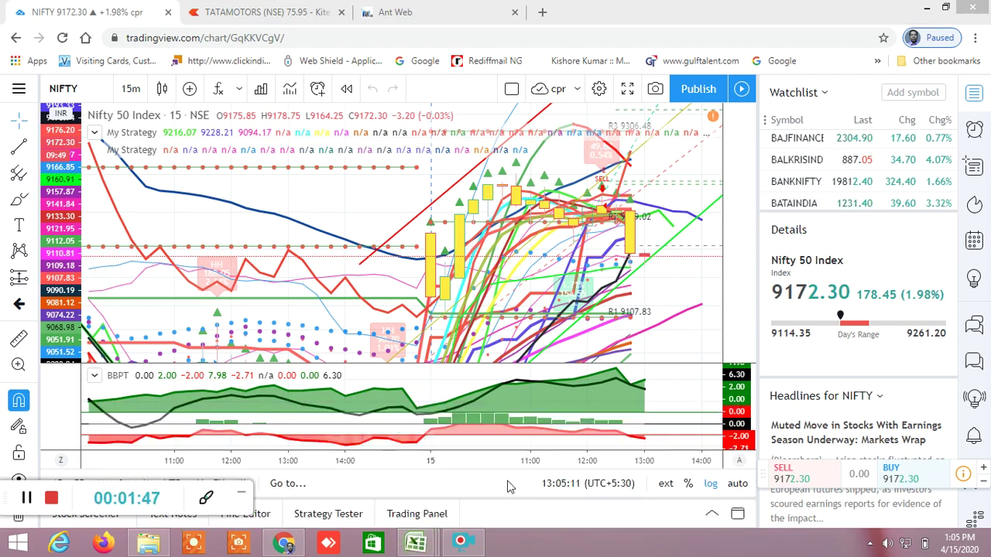
left_click(523, 474)
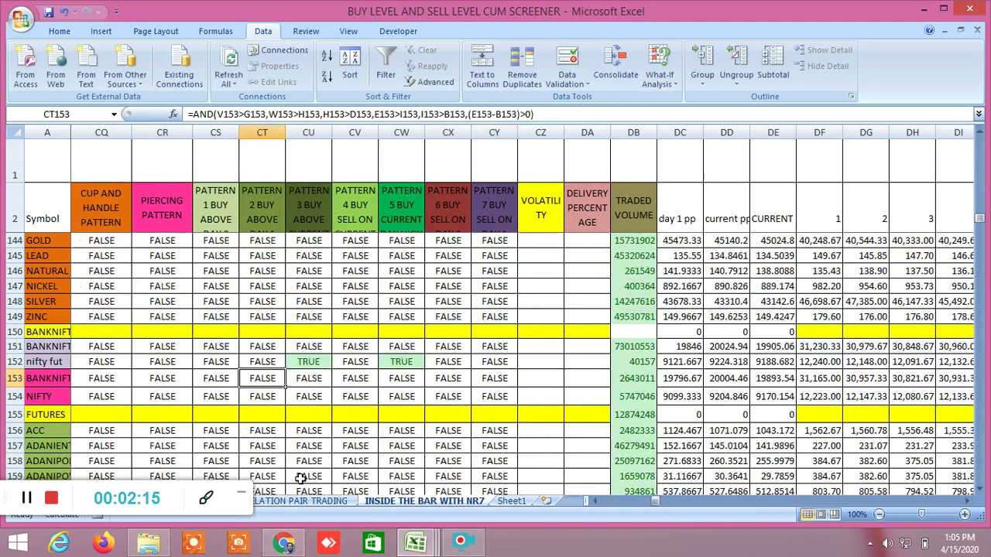
mouse_move(422, 542)
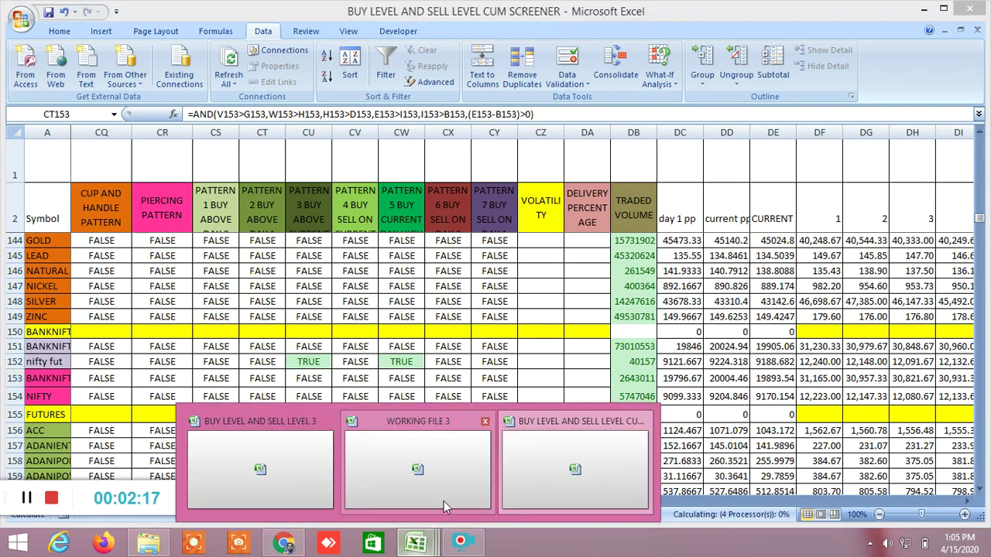
left_click(582, 465)
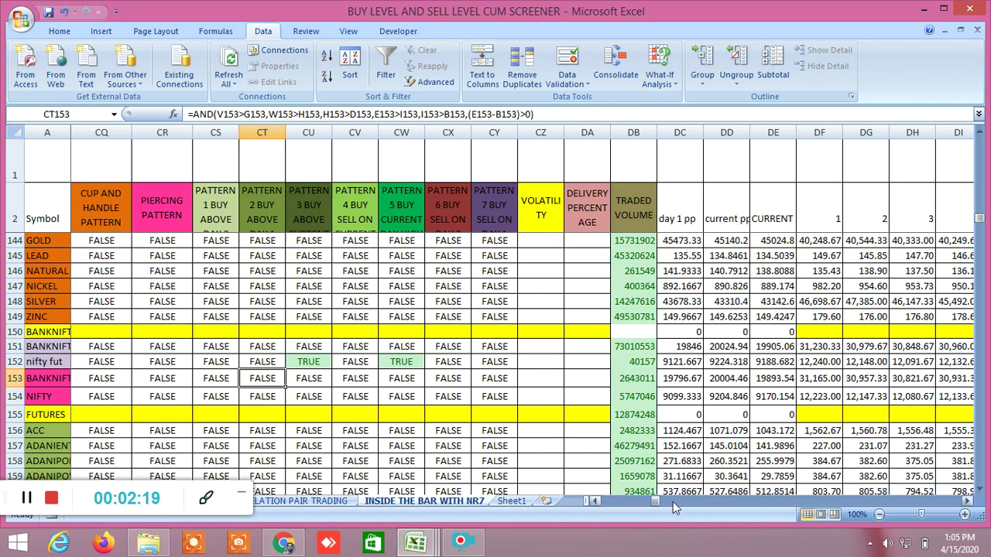
left_click_drag(659, 500, 587, 499)
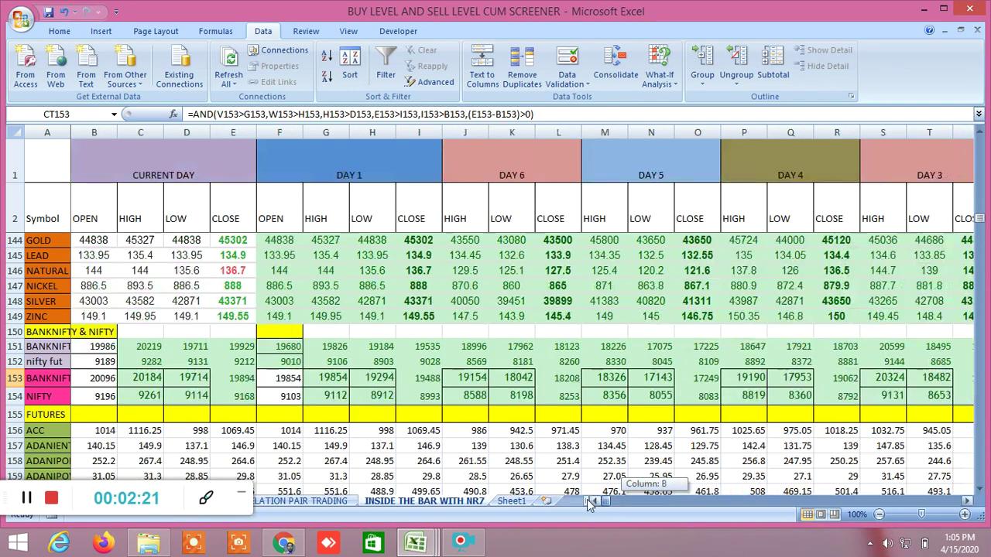
left_click(250, 381)
type("1")
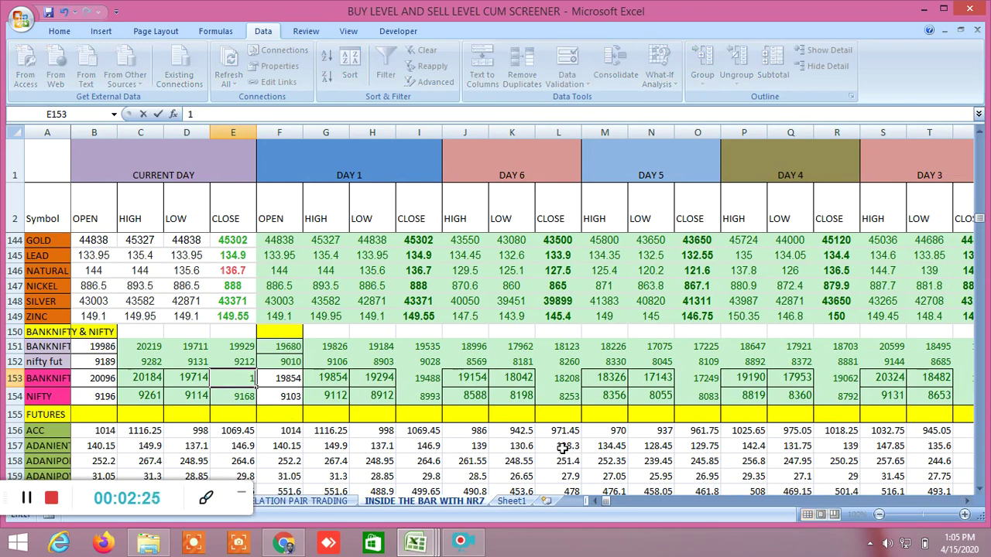
type("9802")
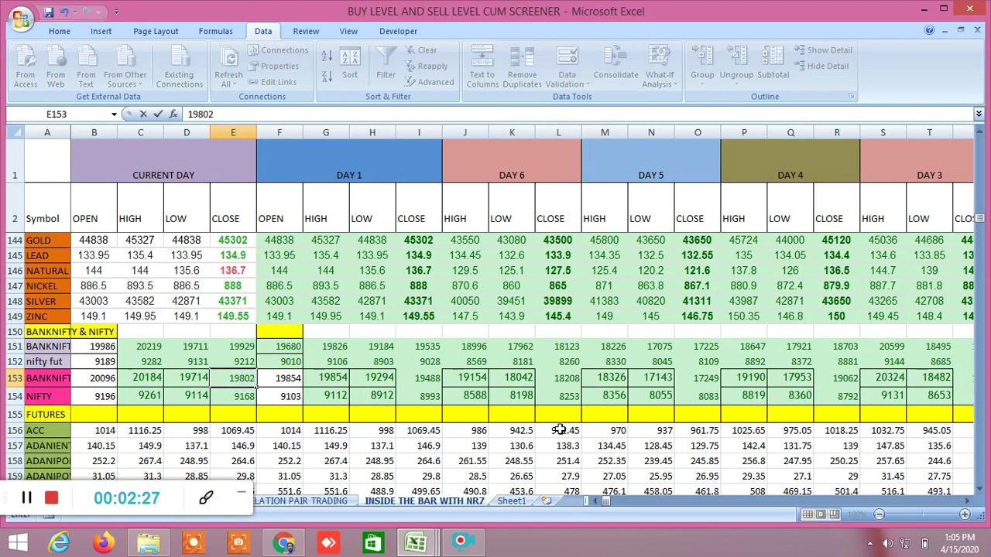
left_click(572, 446)
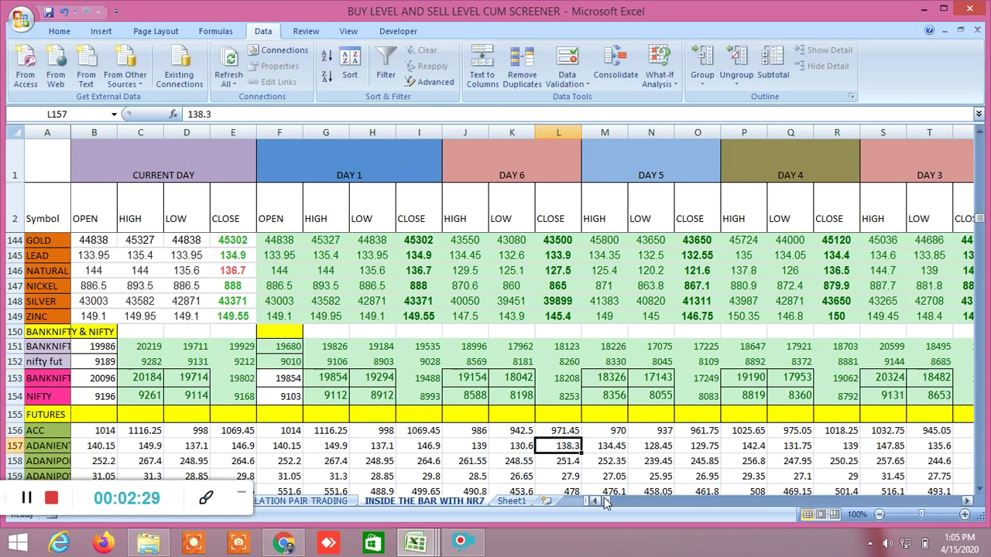
- Examine the green Gann degree levels based on volatility for the BANKNIFTY and NIFTY rows
left_click_drag(606, 503, 856, 507)
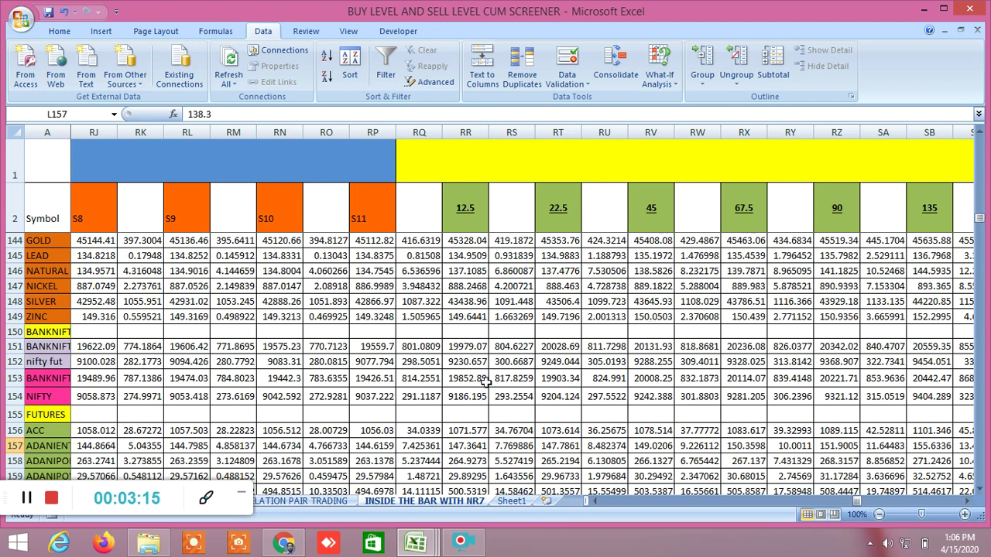
left_click(969, 502)
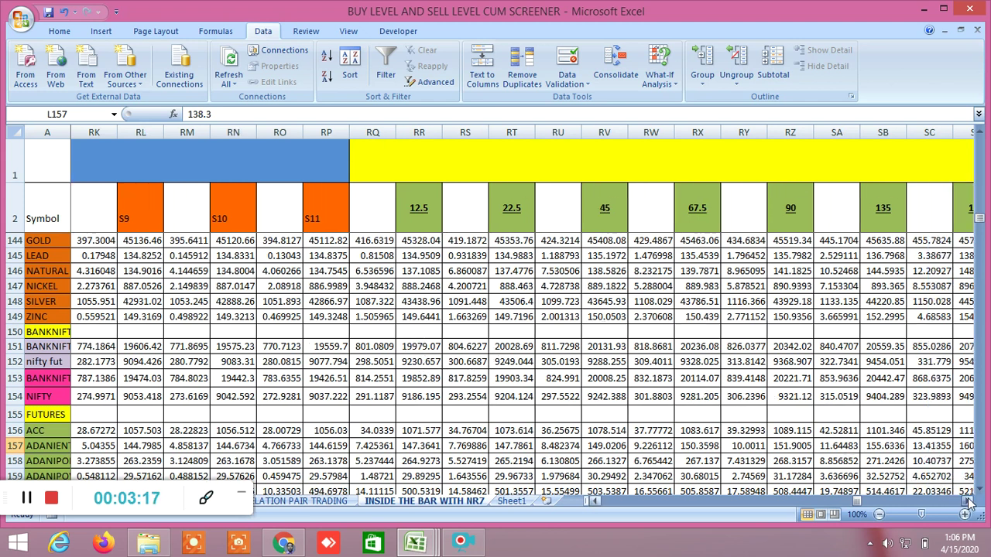
left_click(970, 501)
left_click(969, 502)
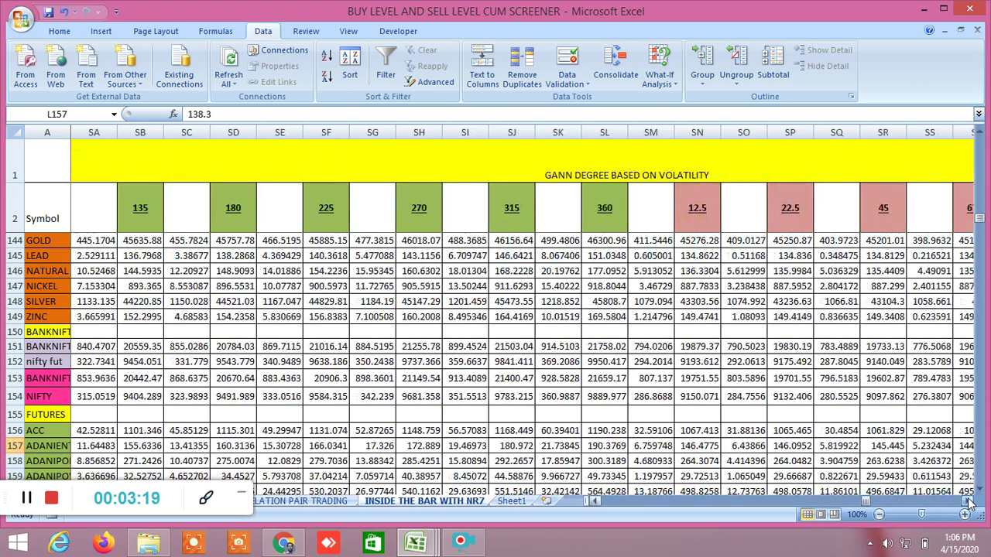
left_click(969, 502)
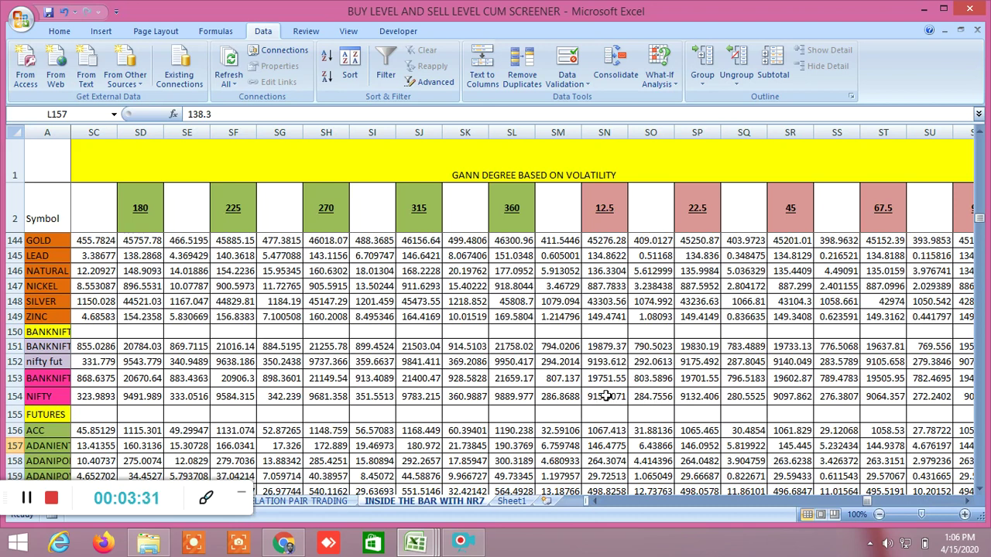
- Examine the red Gann degree levels from 12.5 to 315 for the BANKNIFTY and NIFTY rows
left_click(966, 503)
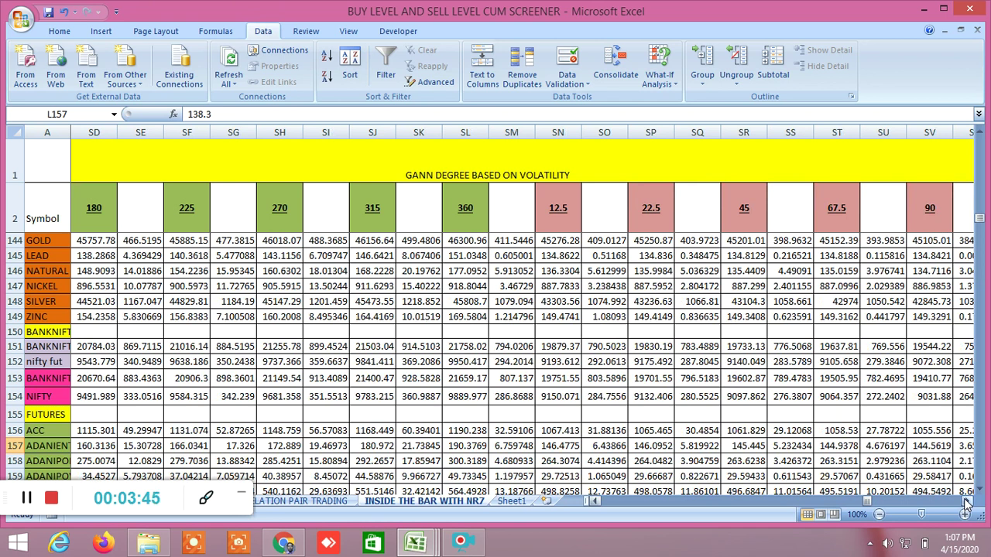
left_click(966, 503)
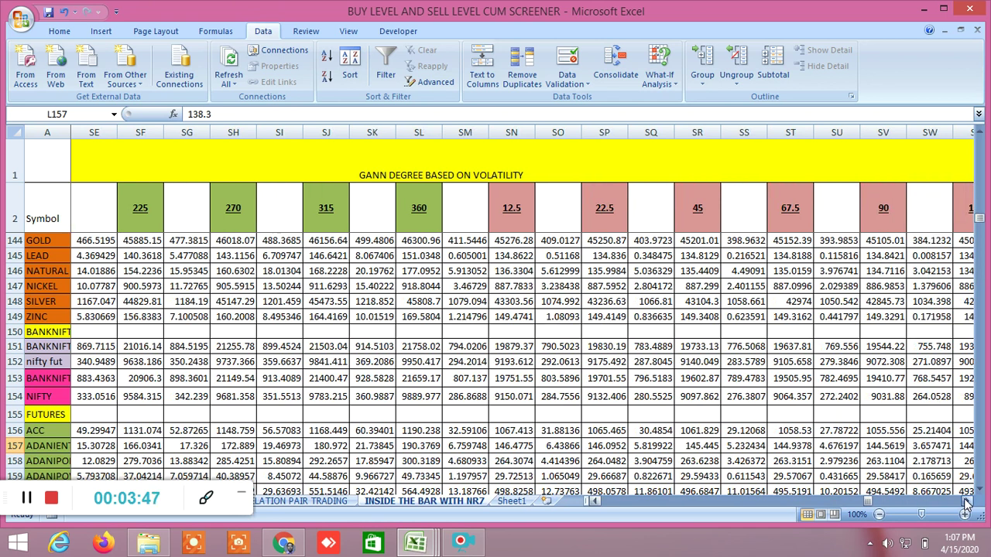
left_click(966, 504)
left_click(966, 503)
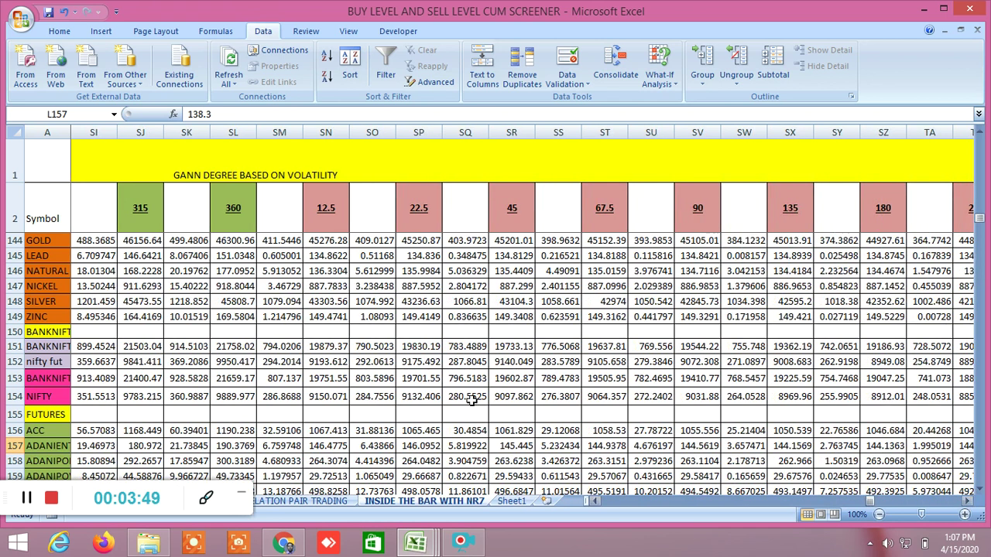
left_click(968, 503)
left_click(968, 503)
left_click(968, 503)
left_click(967, 504)
left_click(968, 503)
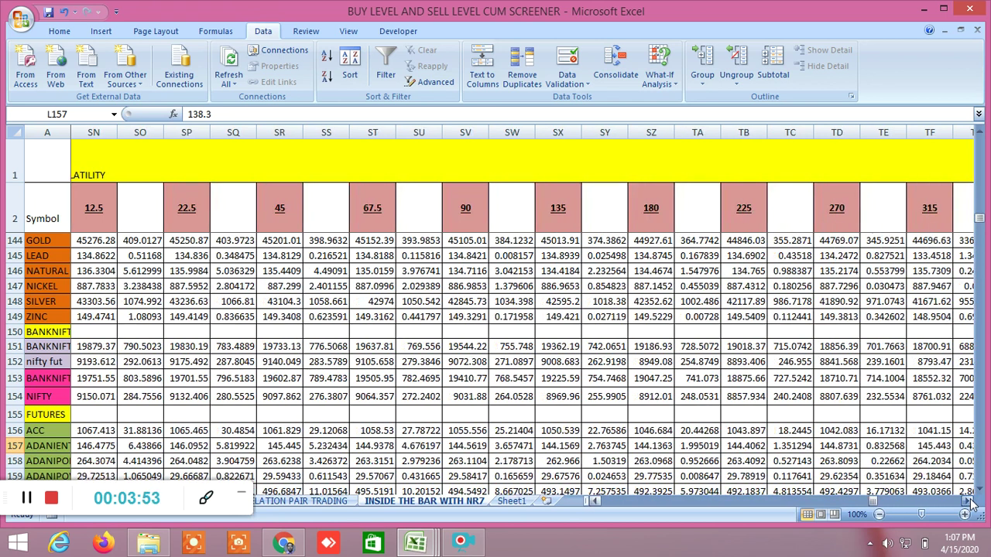
- Review the volatility based high probable levels and select NIFTY's sell level to inspect its formula
left_click(967, 503)
left_click(970, 502)
left_click(971, 502)
left_click_drag(971, 502, 972, 504)
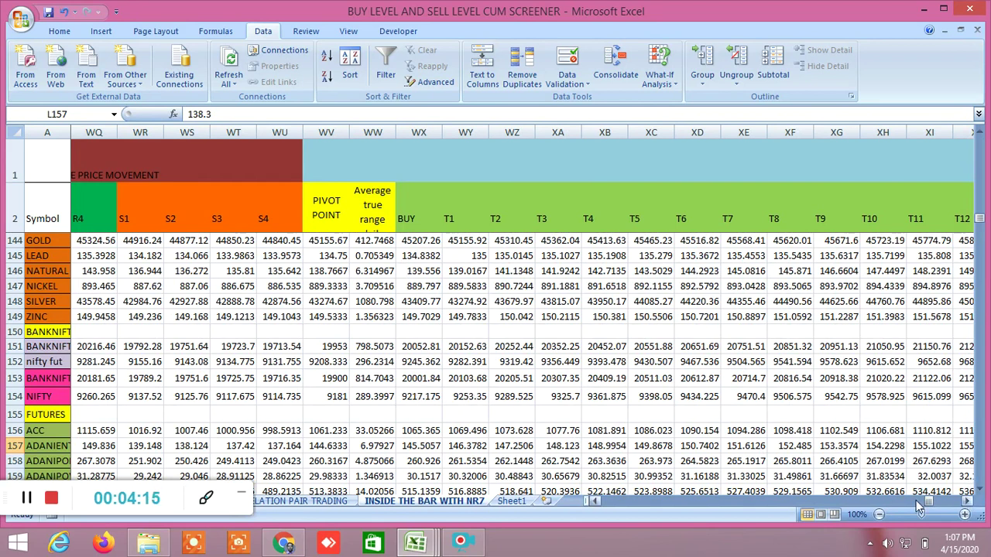
left_click(966, 503)
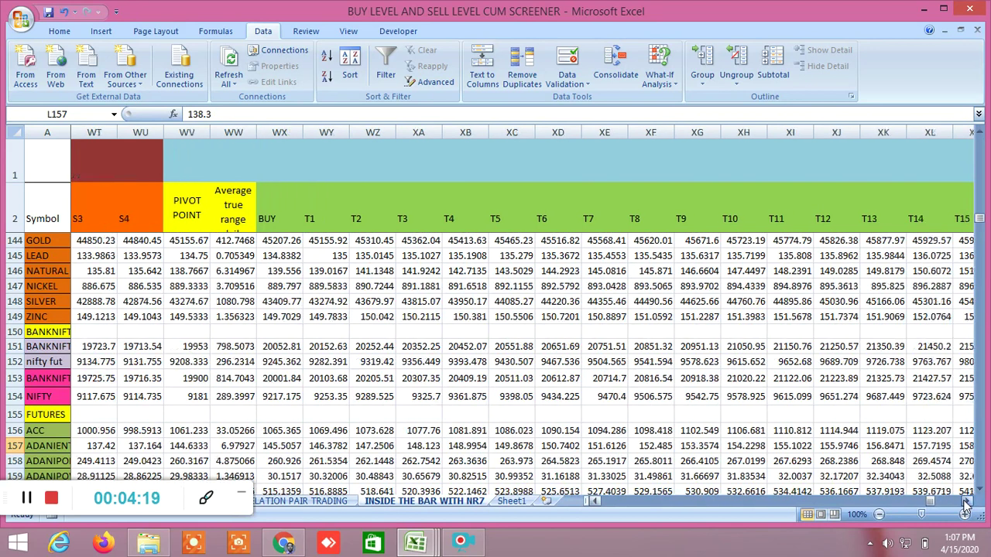
left_click_drag(965, 503, 965, 503)
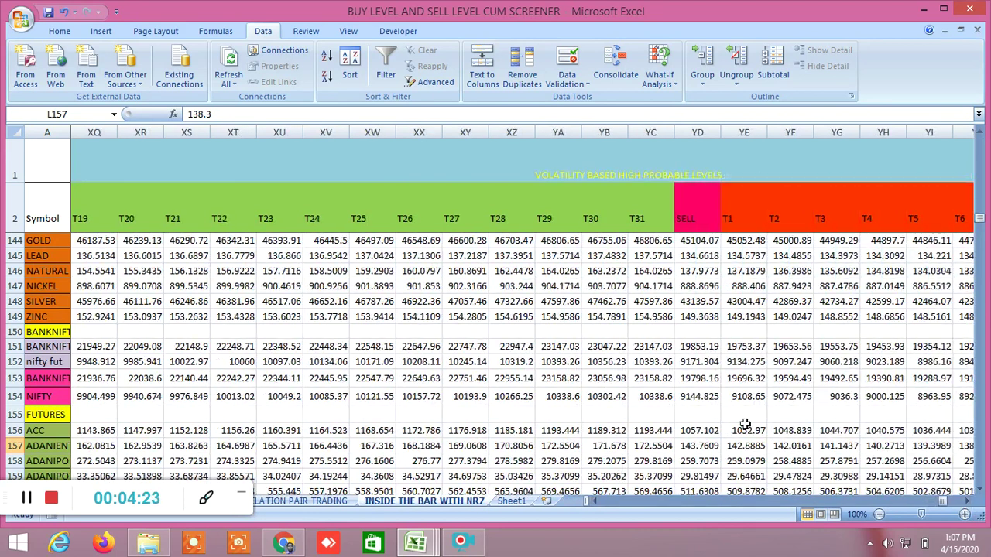
left_click(695, 398)
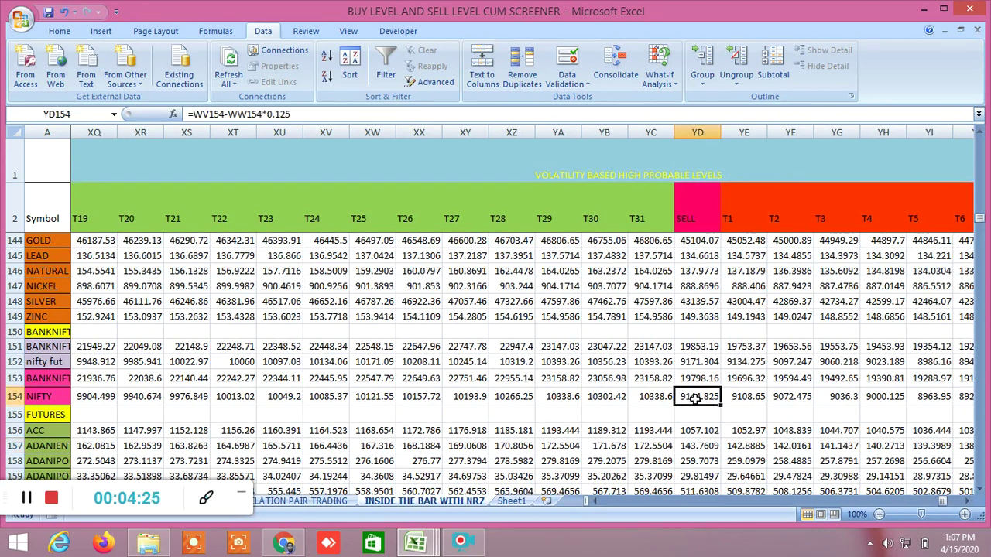
- Switch to Chrome, open the NIFTY APR FUT chart in Kite, and check the TATAMOTORS-EQ position in the Ant Web portfolio
left_click(937, 505)
left_click_drag(935, 505, 861, 507)
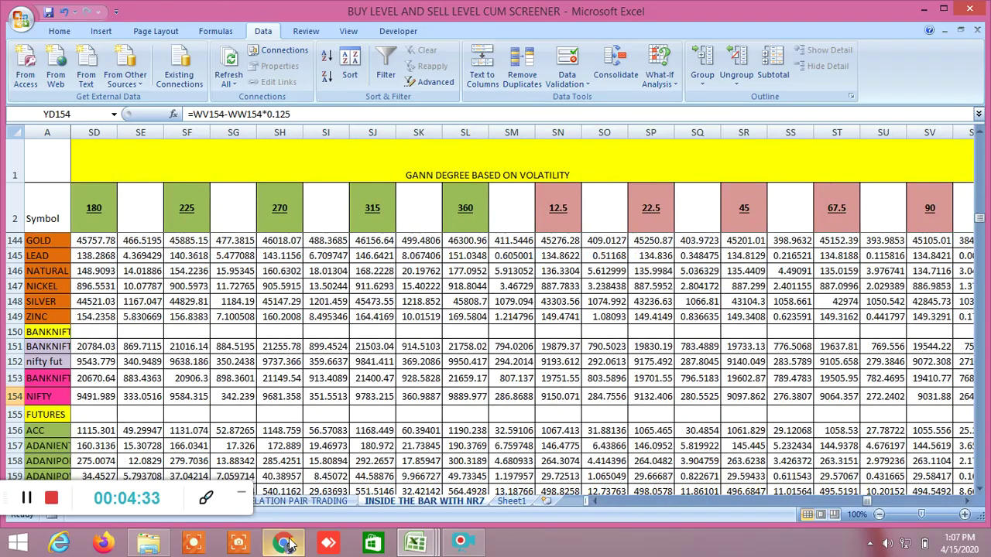
left_click(284, 544)
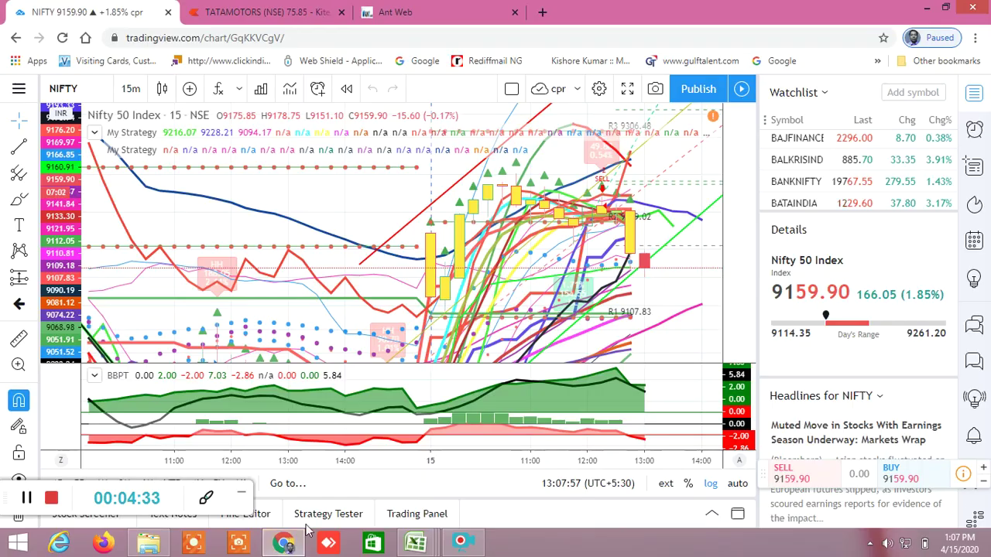
left_click(277, 17)
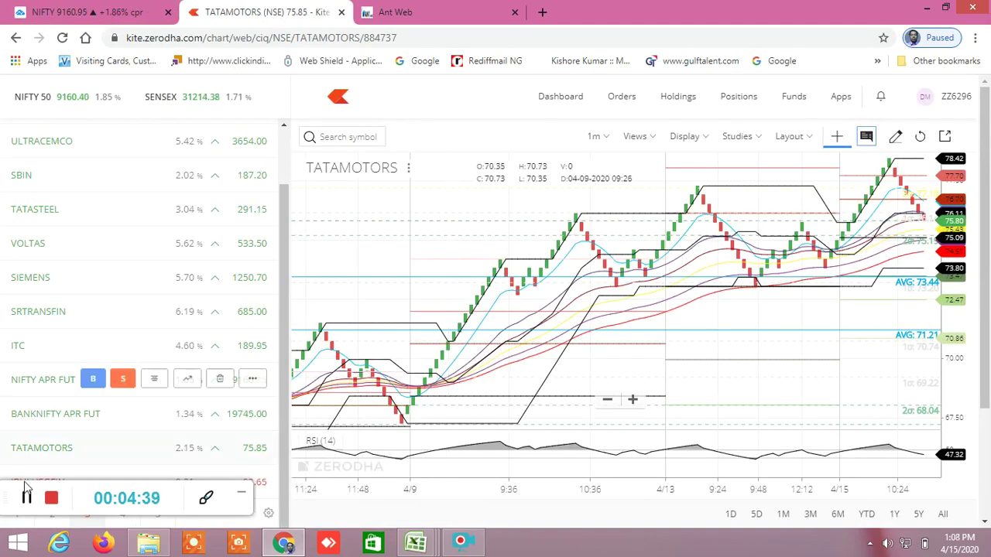
left_click_drag(5, 499, 14, 551)
mouse_move(256, 391)
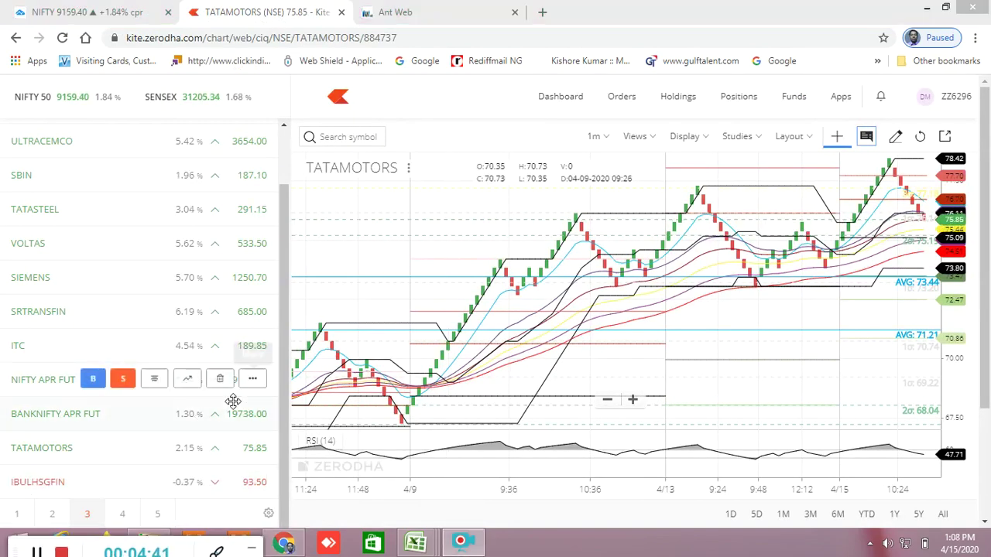
left_click(186, 379)
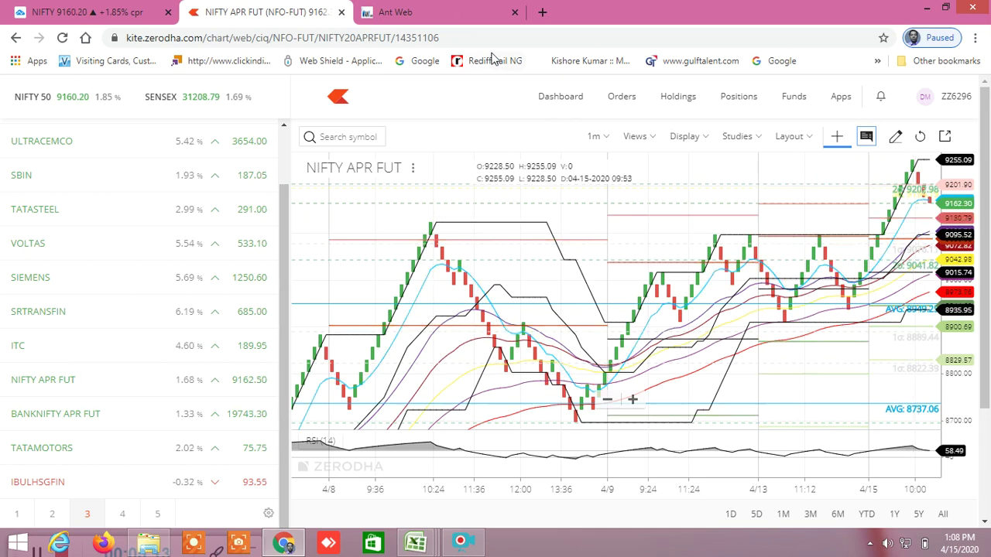
left_click(444, 9)
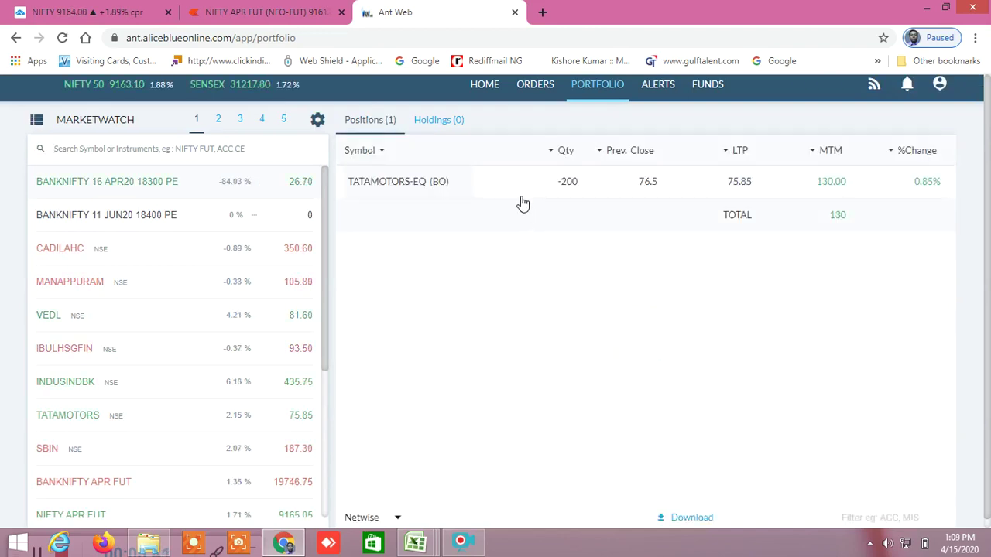
mouse_move(562, 189)
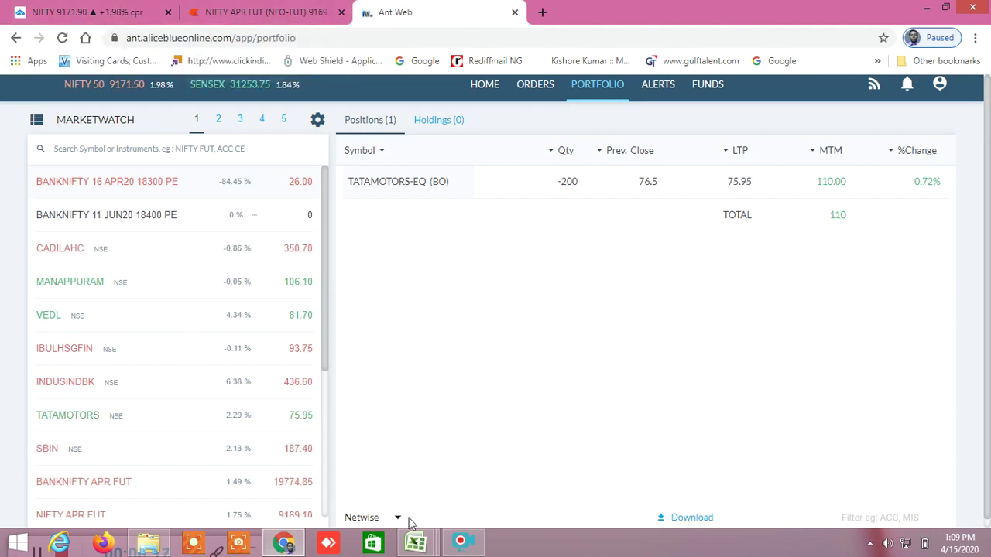
- Switch back to the BUY LEVEL AND SELL LEVEL CUM SCREENER workbook in Excel and examine the volatility based buy and sell levels for BANKNIFTY and NIFTY
left_click(422, 546)
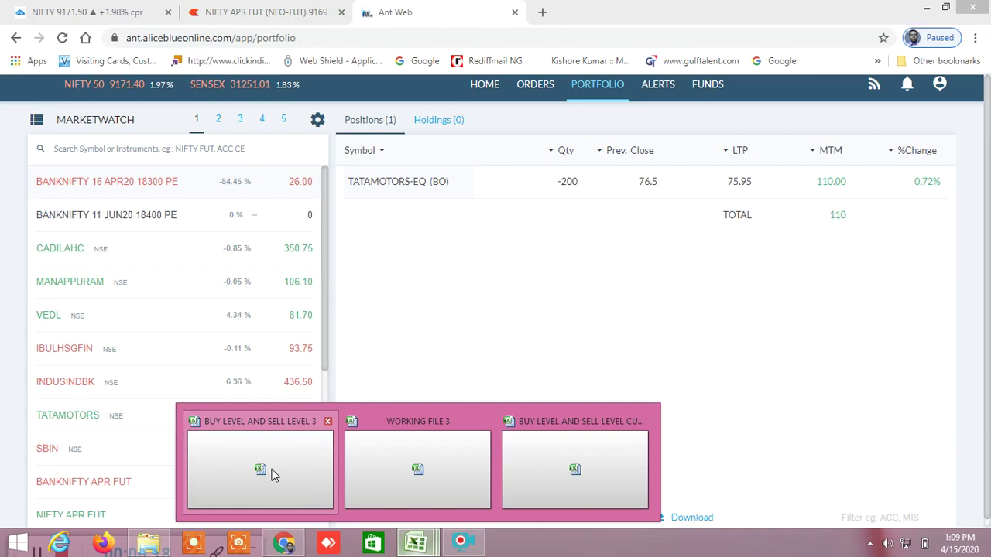
left_click(577, 470)
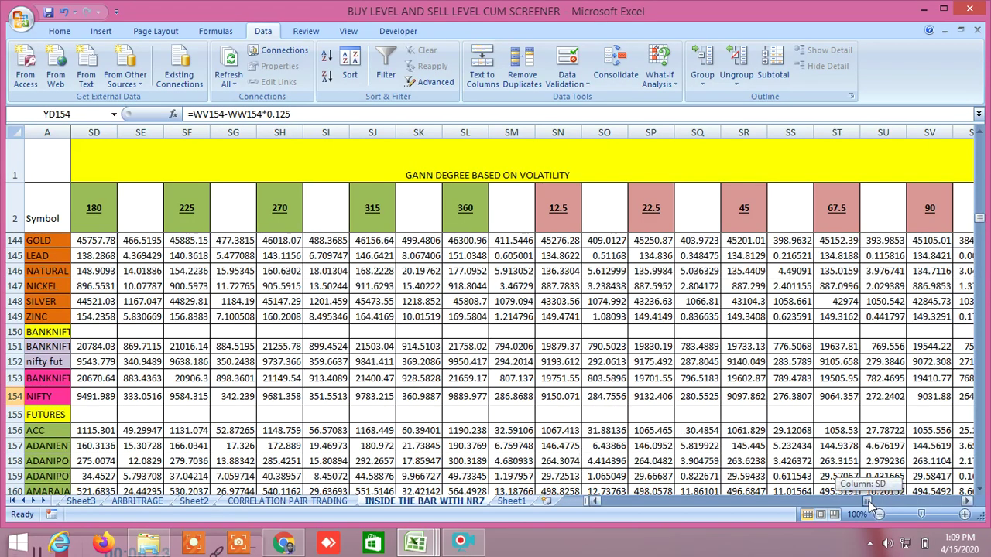
left_click_drag(869, 501, 934, 504)
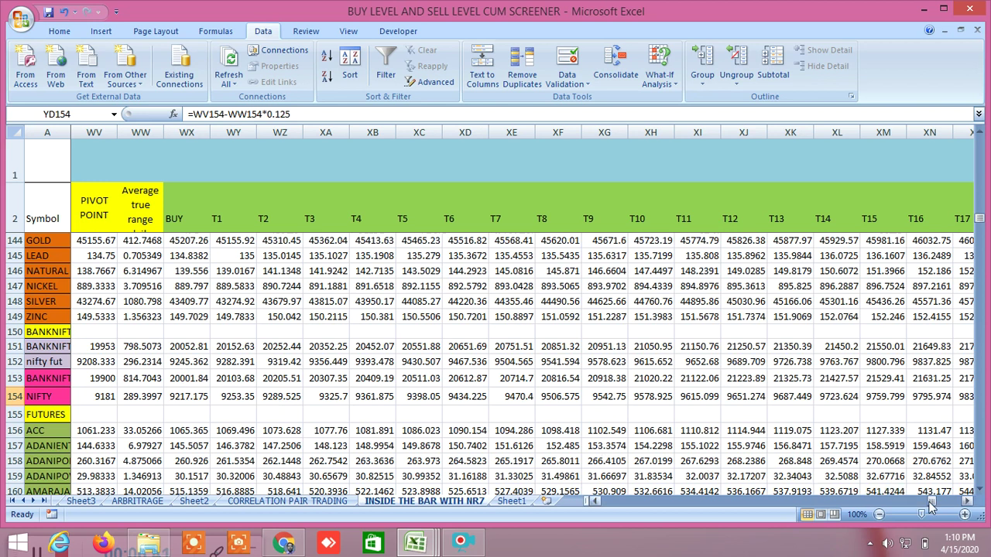
left_click_drag(933, 503, 943, 508)
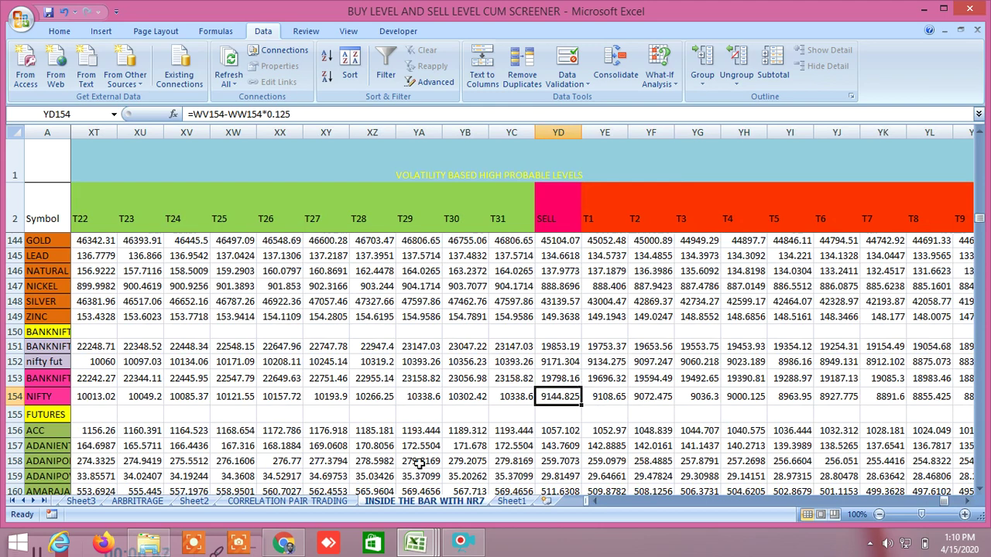
- Find and open the workbook BUY LEVEL AND SELL LEVEL CUM SCREENER 1 from the DATA (E:) drive in File Explorer
left_click(297, 545)
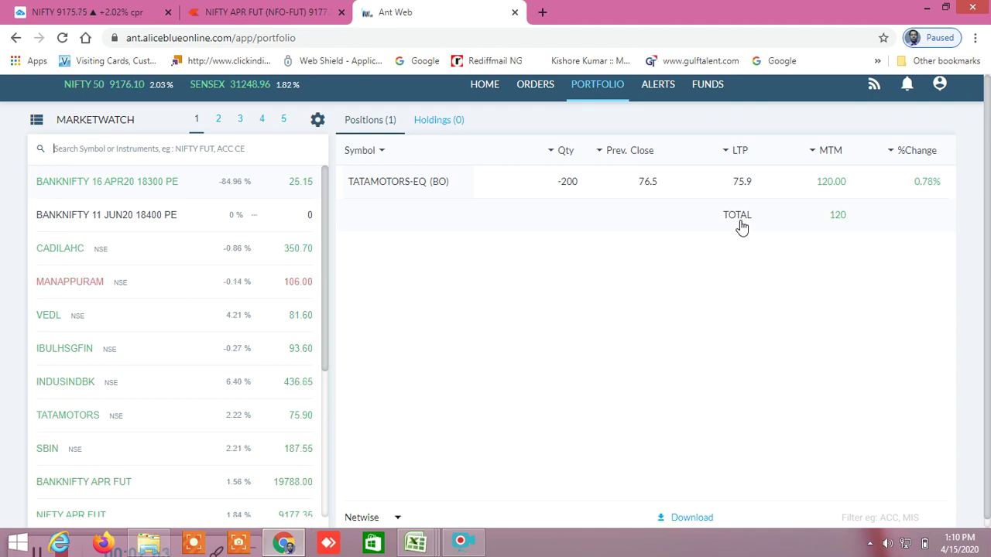
left_click(149, 542)
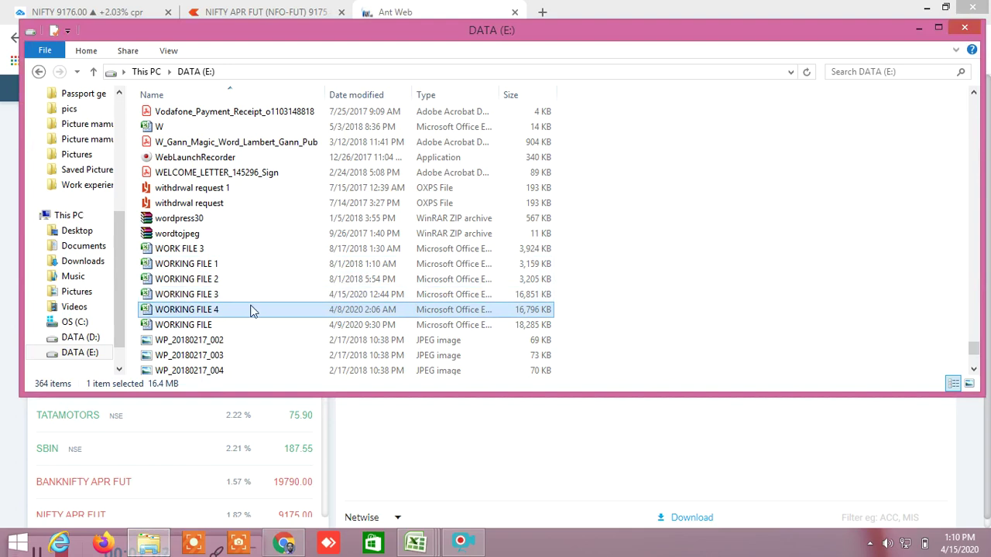
type("bu")
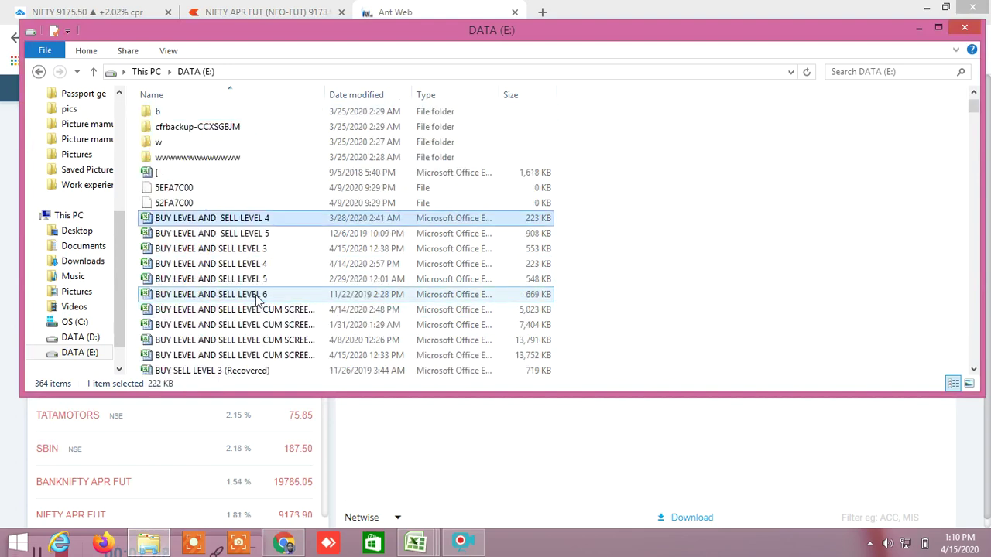
double_click(271, 309)
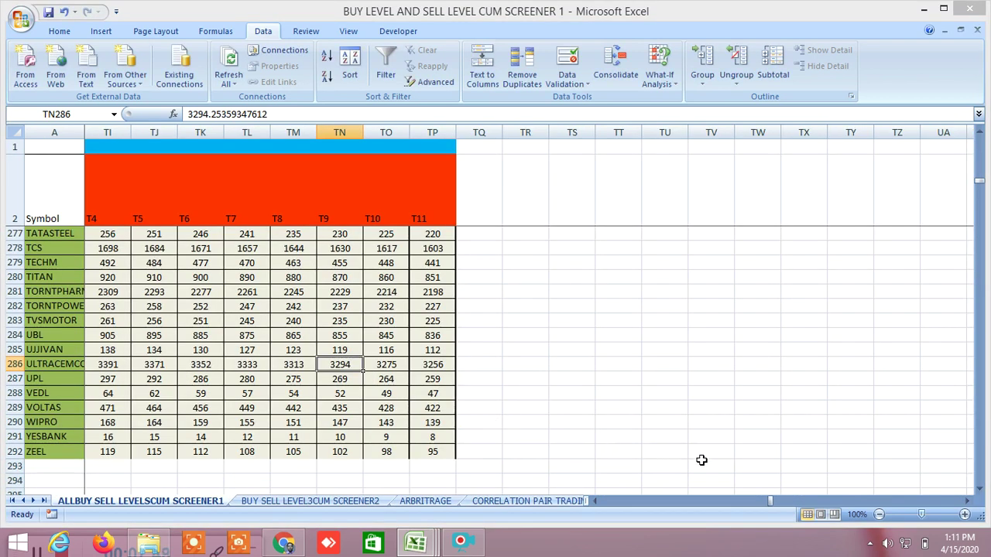
- Show the INSIDE THE BAR WITH NR7 sheet of the opened workbook and locate the levels in the BANKNIFTY and NIFTY rows
left_click(553, 505)
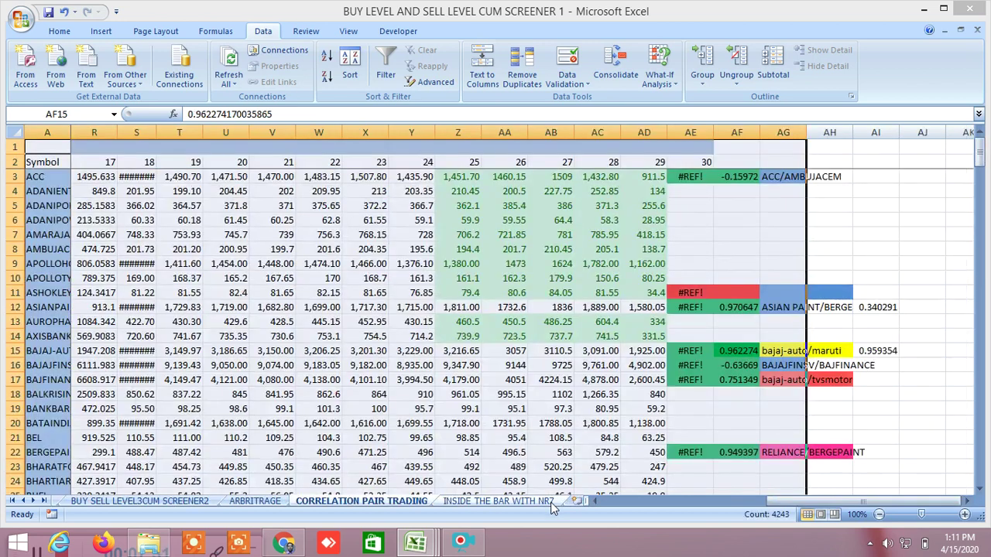
left_click(536, 508)
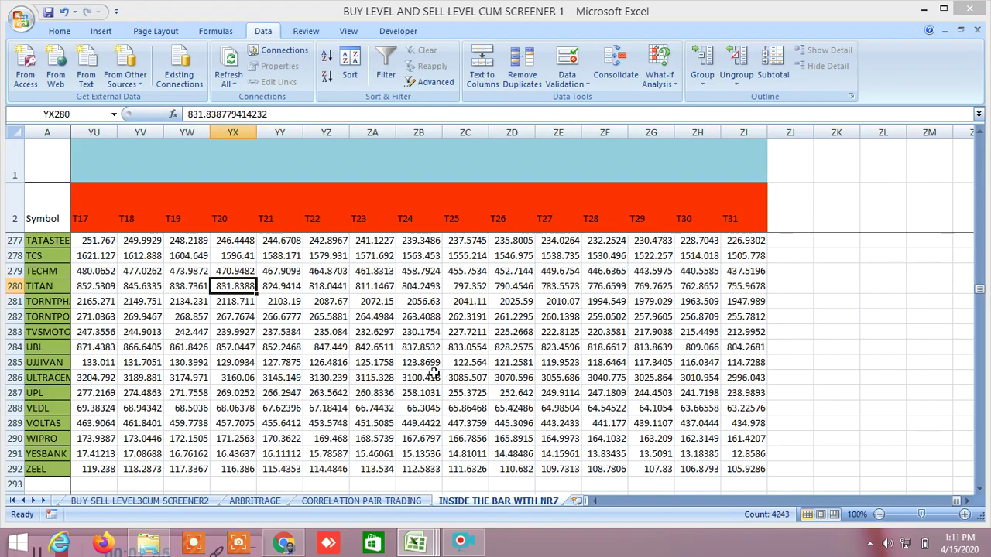
scroll(423, 374, "up", 20)
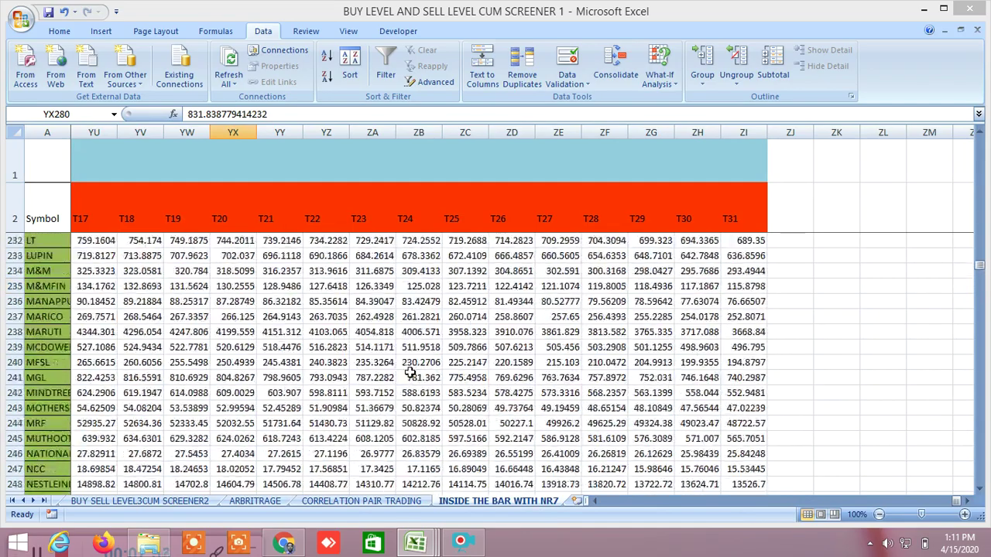
scroll(409, 374, "up", 20)
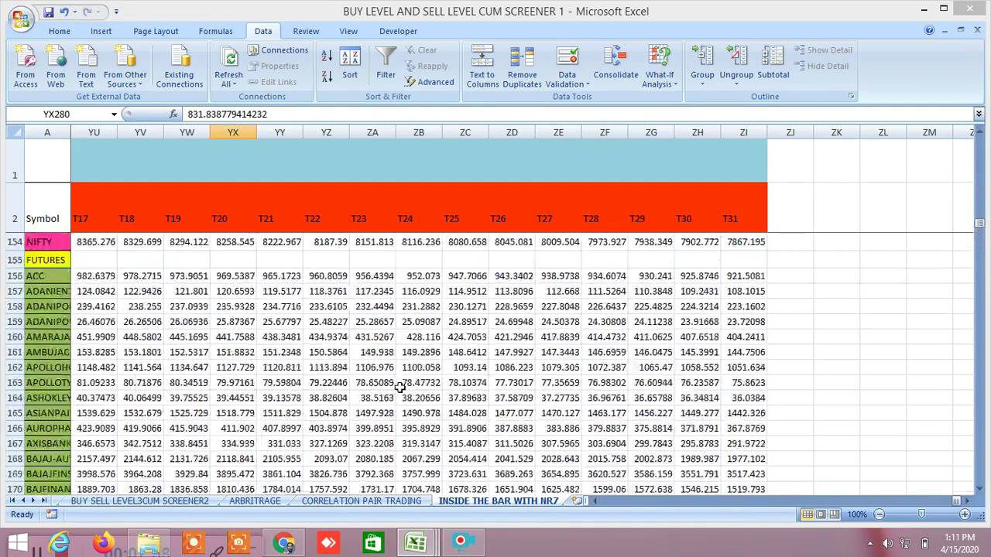
left_click(284, 543)
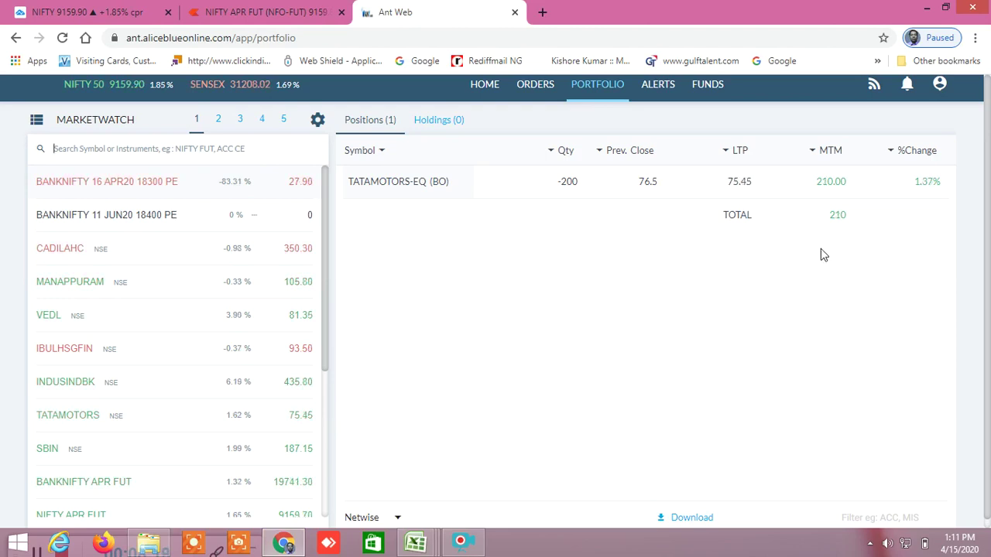
mouse_move(430, 548)
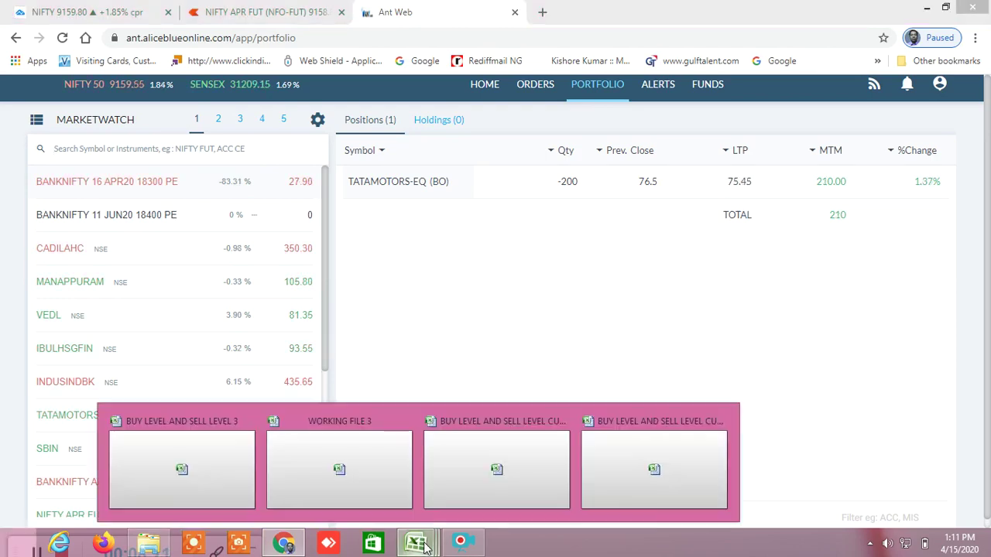
left_click(645, 473)
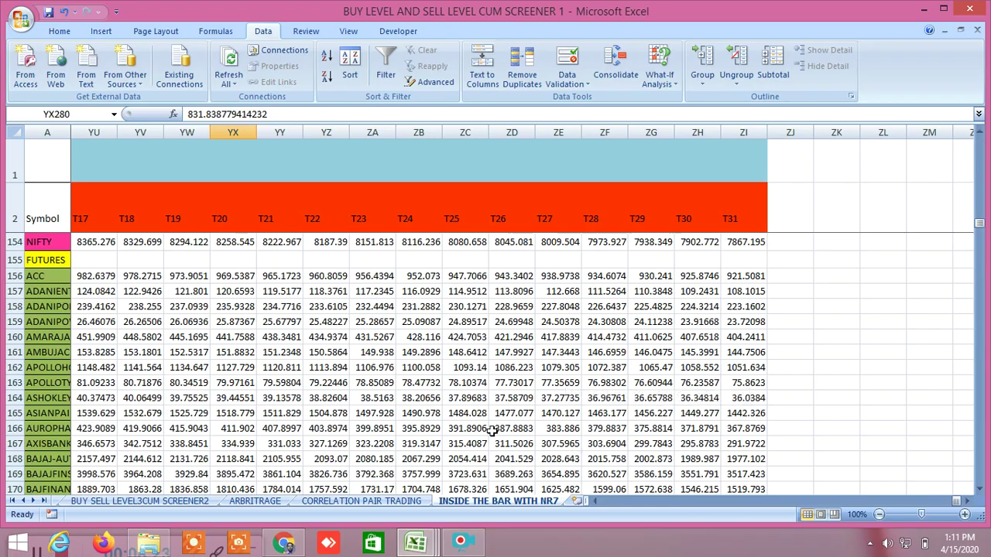
scroll(376, 415, "up", 3)
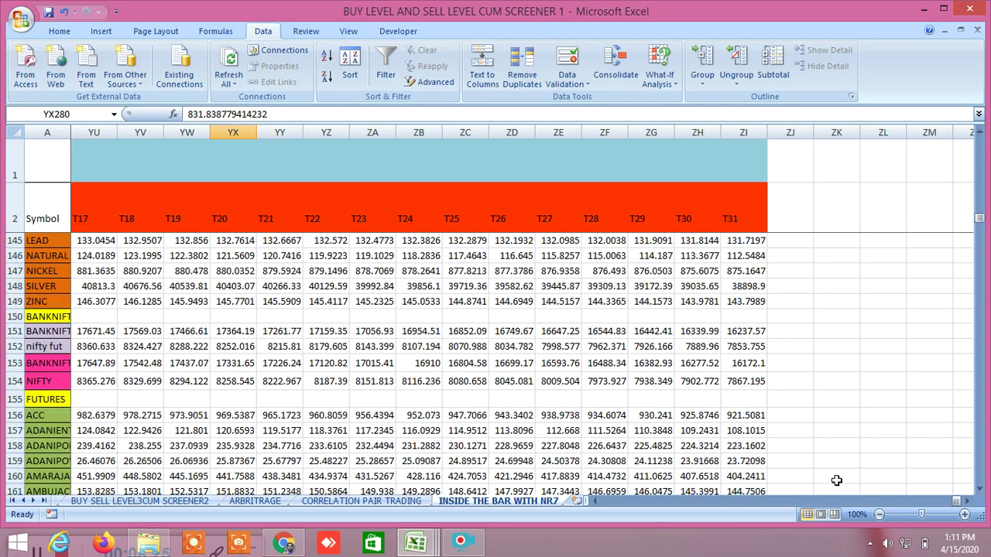
left_click(957, 501)
left_click_drag(958, 504, 887, 533)
- Switch to Ant Web in Chrome and review the completed and pending TATAMOTORS-EQ orders
left_click(283, 542)
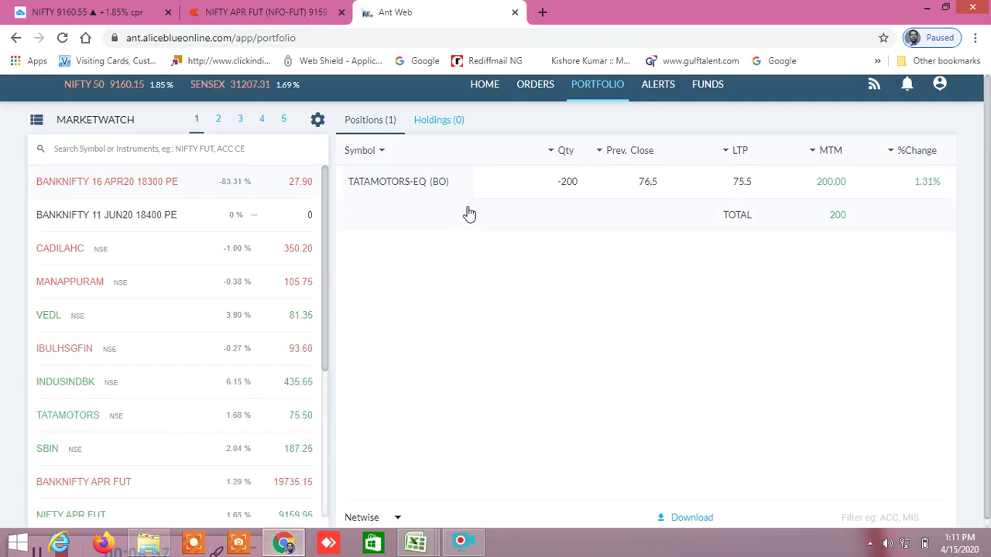
left_click(527, 91)
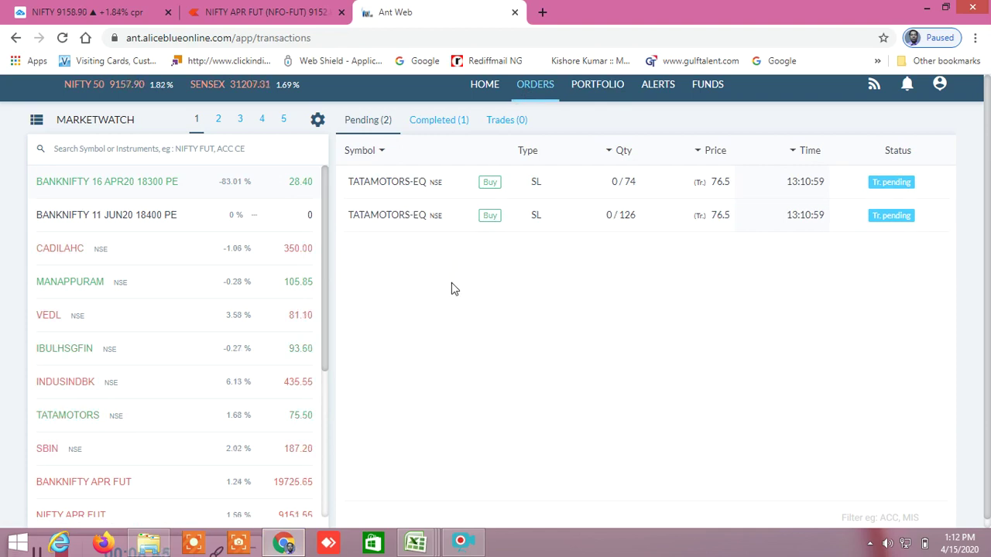
left_click(442, 128)
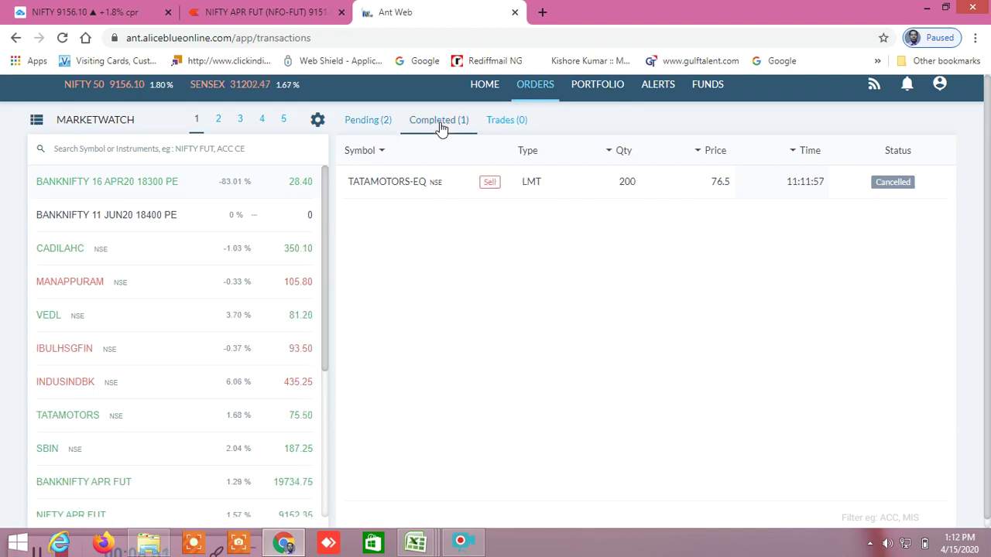
left_click(374, 122)
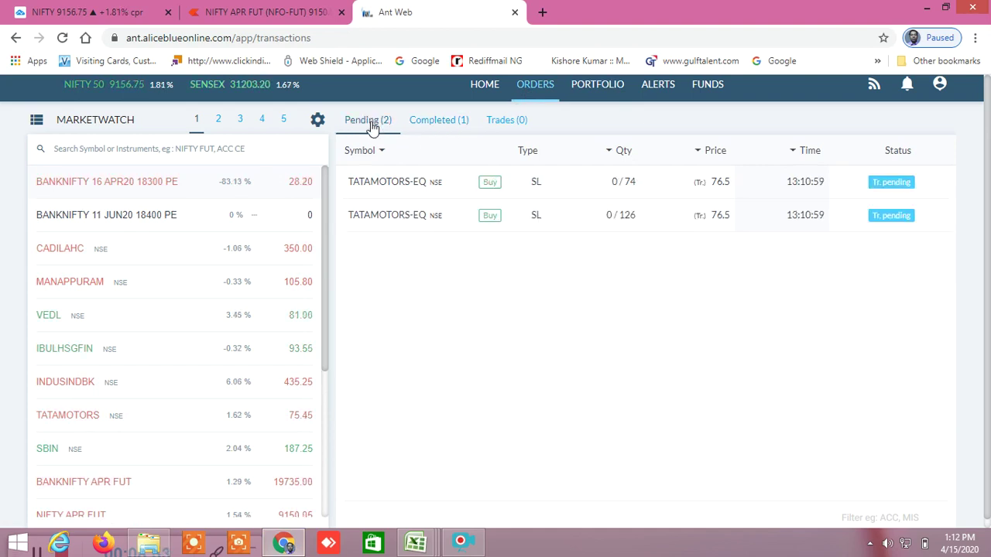
- Exit the pending TATAMOTORS-EQ buy order for 74 shares and reload the orders page
mouse_move(395, 188)
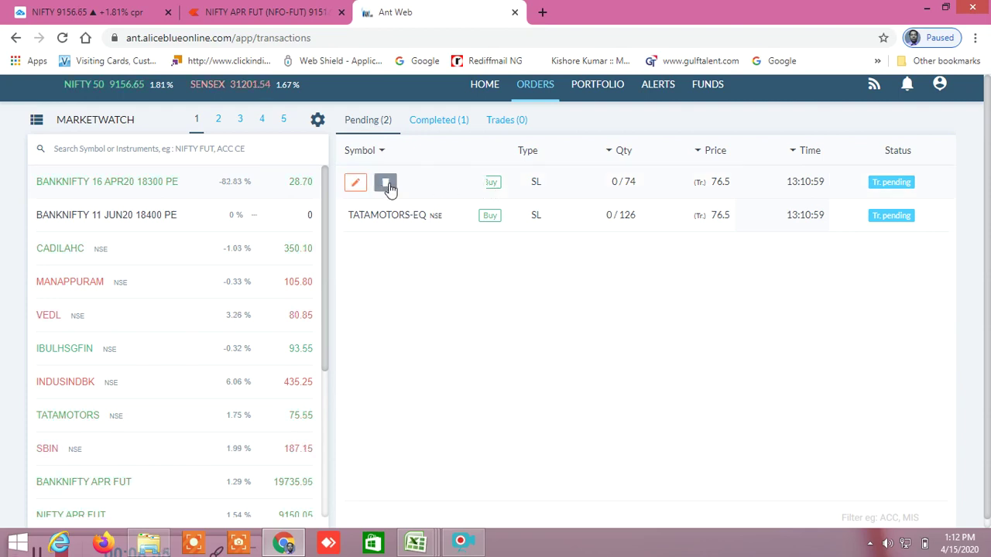
left_click(386, 184)
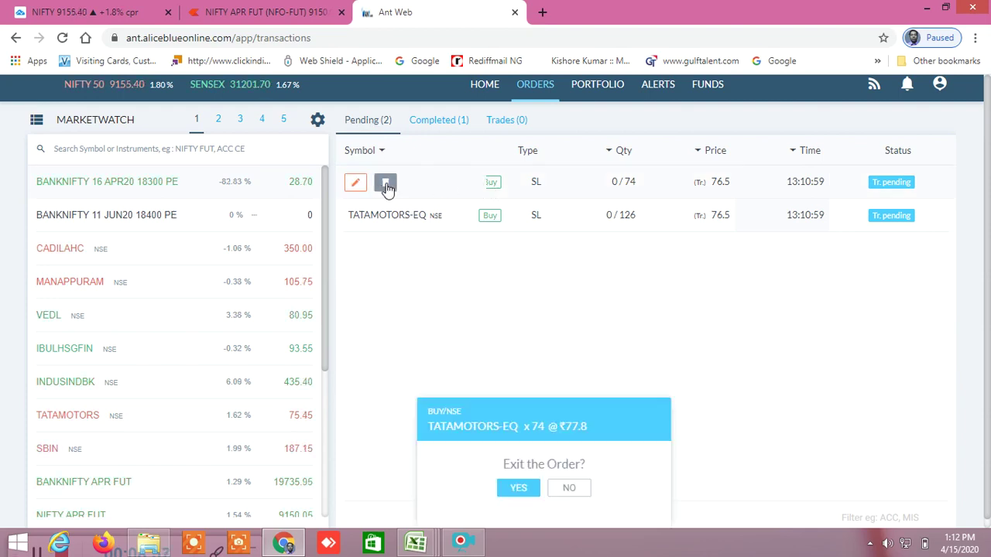
left_click(518, 489)
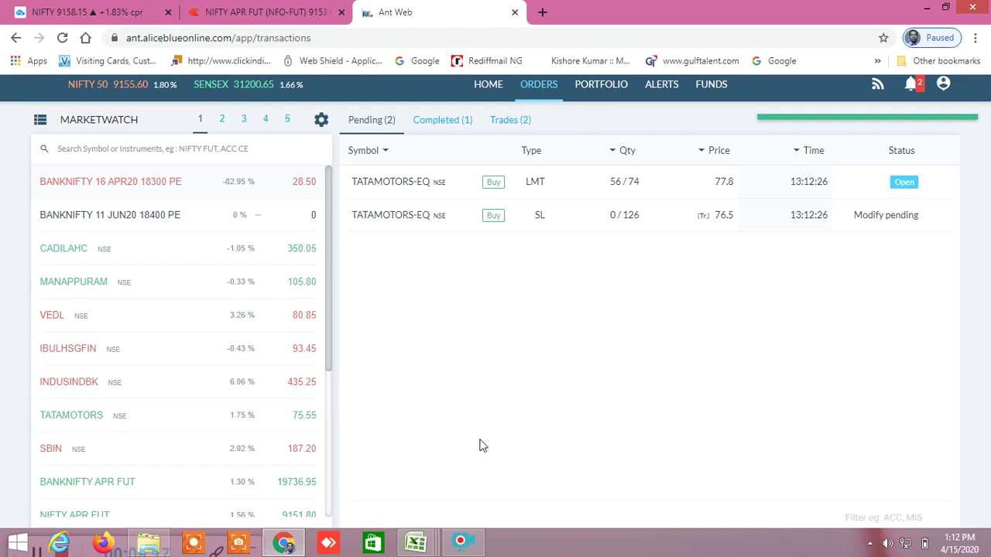
left_click(318, 40)
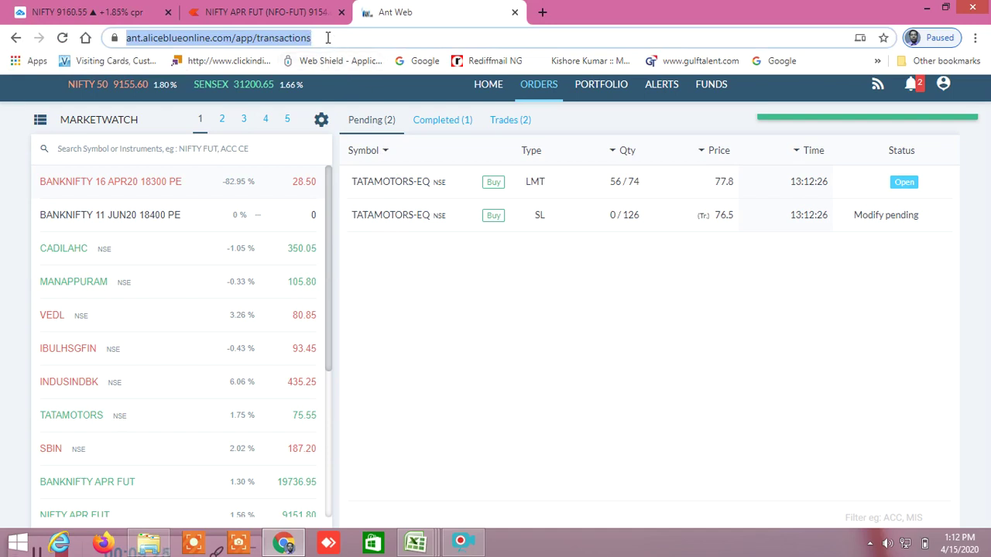
key("Return")
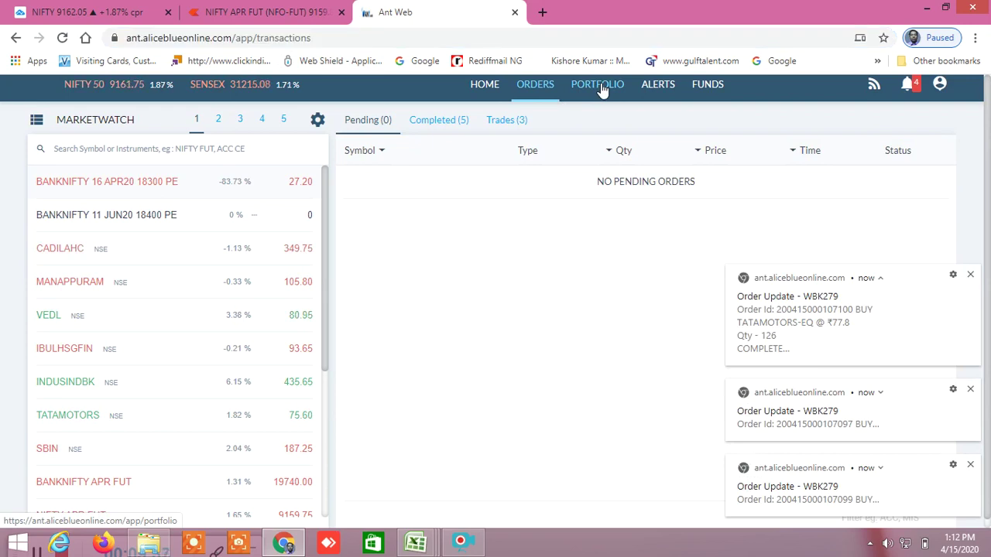
- Show the portfolio positions in Ant Web and dismiss the order update notifications
left_click(602, 89)
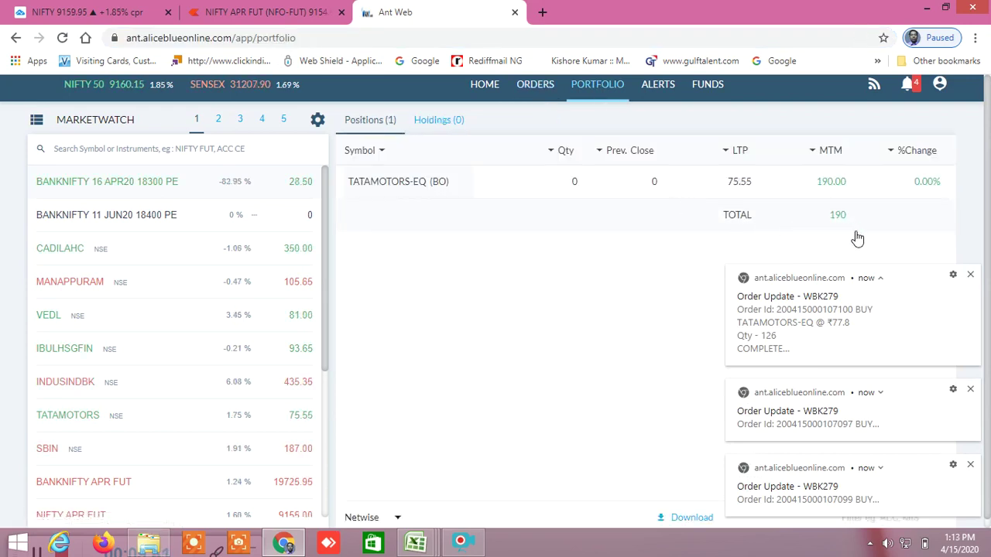
left_click(971, 277)
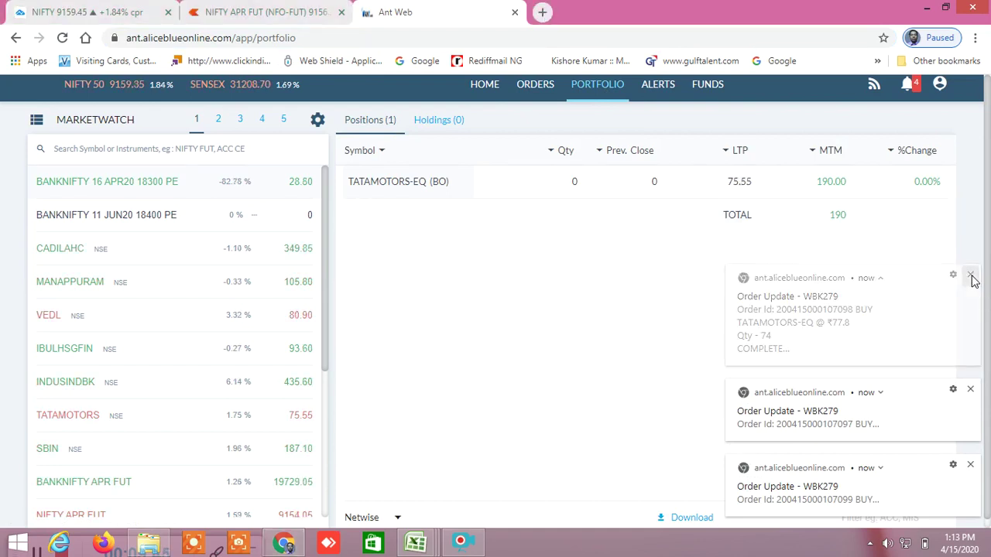
left_click(971, 278)
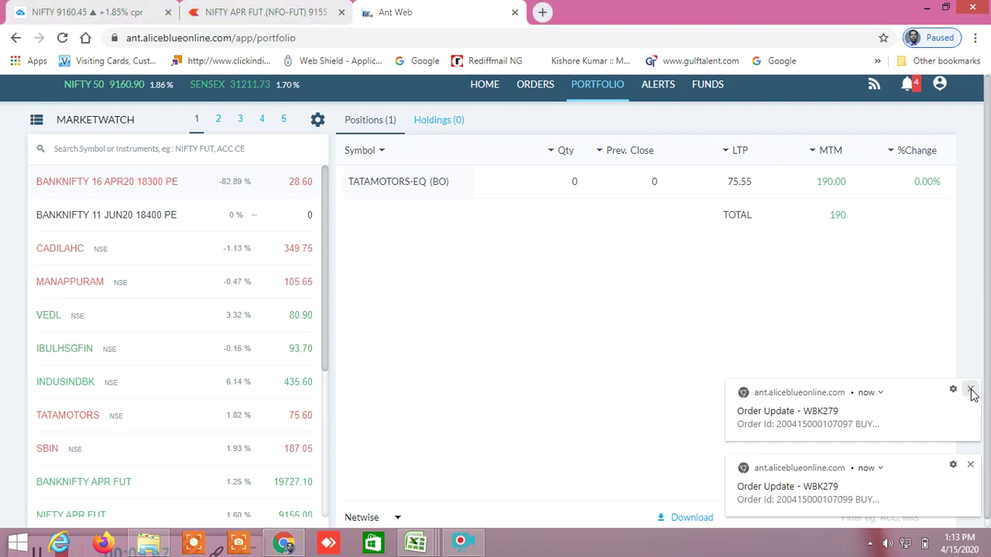
left_click(971, 390)
left_click(972, 466)
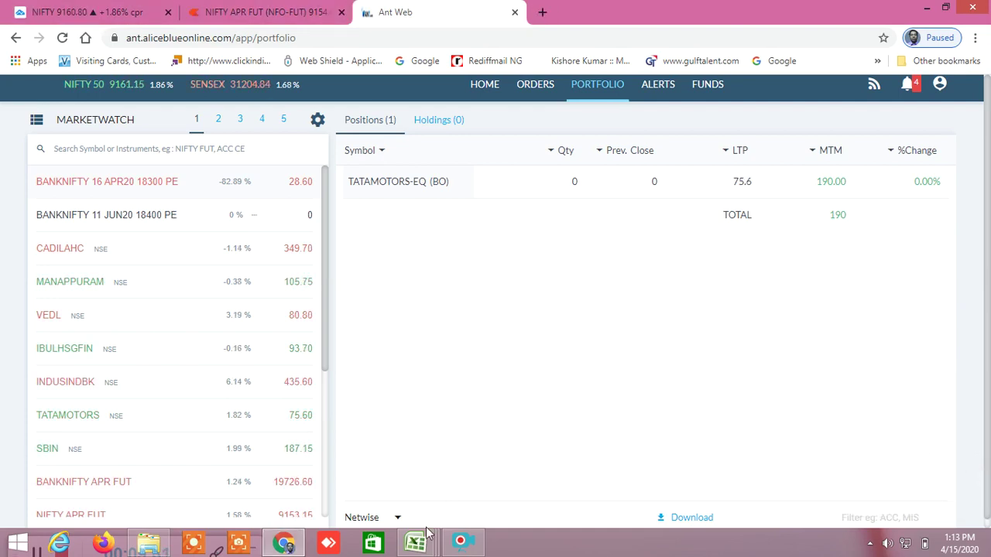
- Switch to the workbook BUY LEVEL AND SELL LEVEL CUM SCREENER 1 in Excel
mouse_move(427, 548)
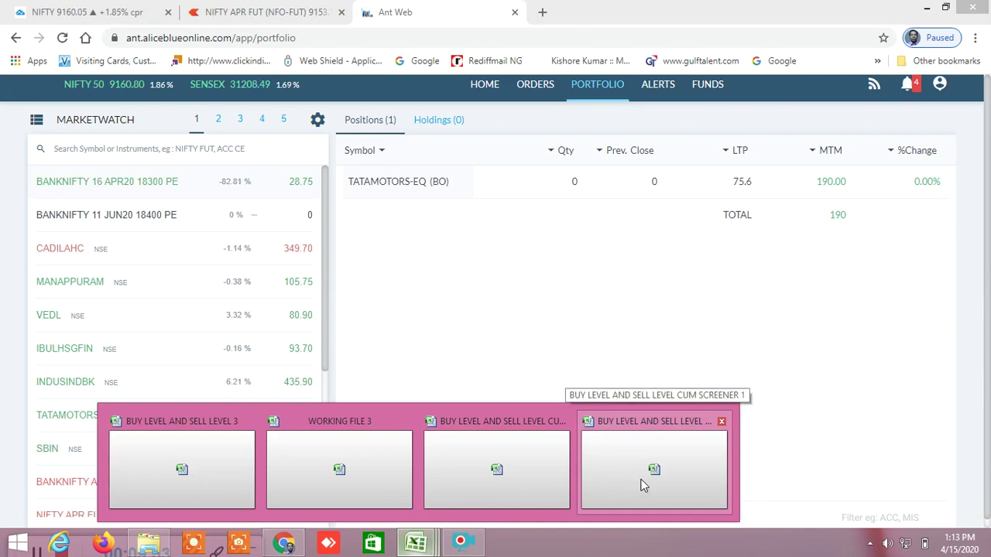
left_click(641, 486)
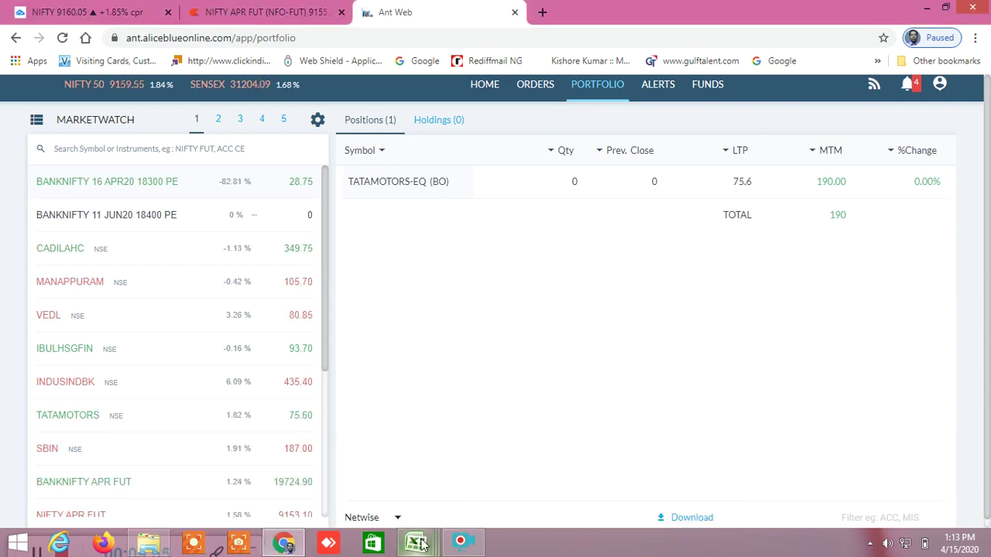
mouse_move(418, 544)
left_click(634, 467)
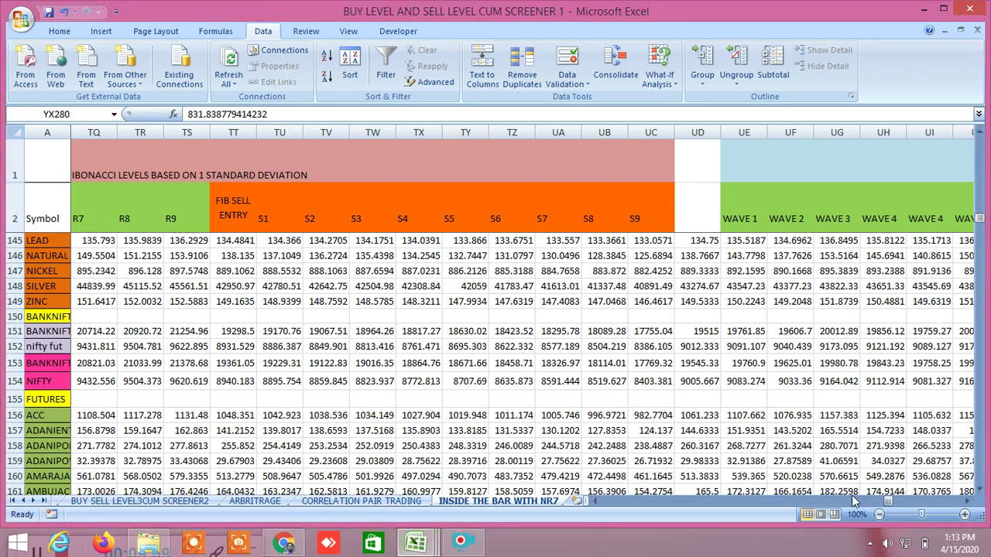
- Check the NIFTY row's first 12.5-degree Gann level and its current-day and Day 1 prices
left_click_drag(892, 502, 847, 515)
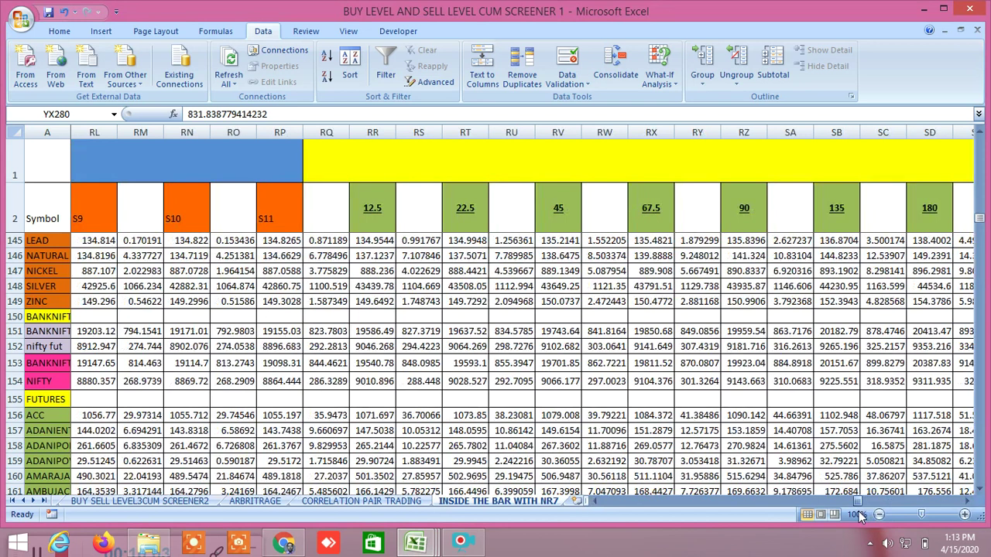
left_click(376, 384)
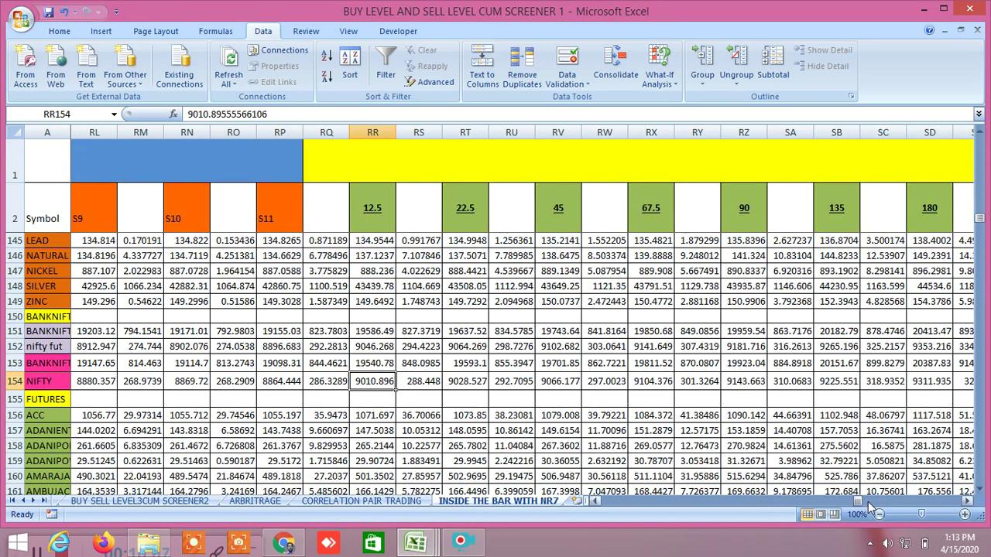
left_click_drag(857, 504, 718, 513)
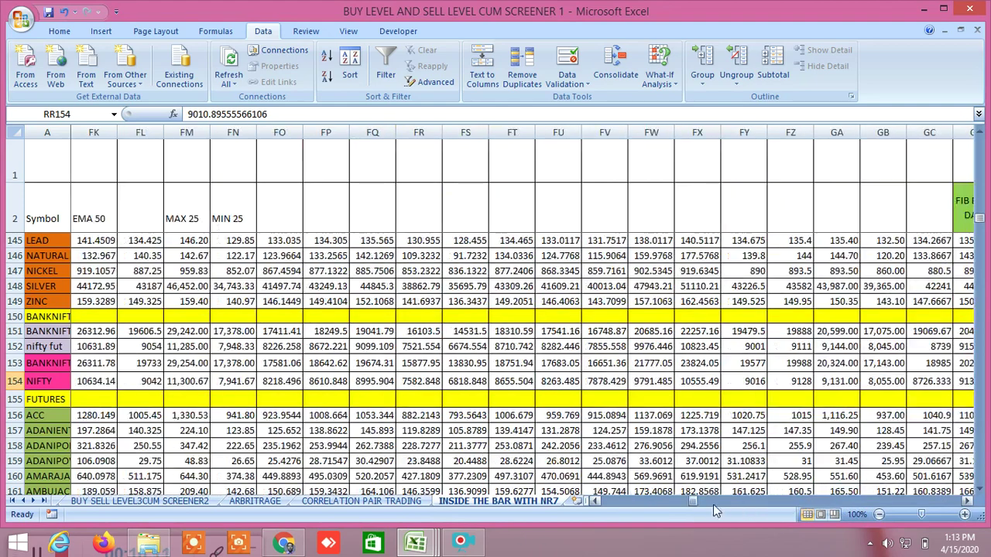
left_click_drag(698, 502, 598, 504)
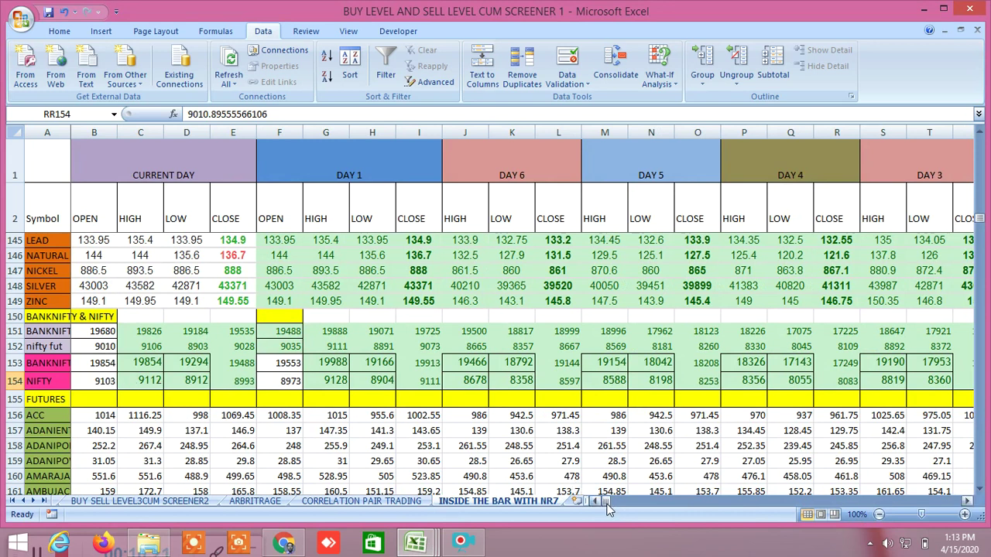
- Return to the Gann degree columns and compare the NIFTY row's green-headed 67.5 and 90 levels
left_click_drag(610, 502, 859, 517)
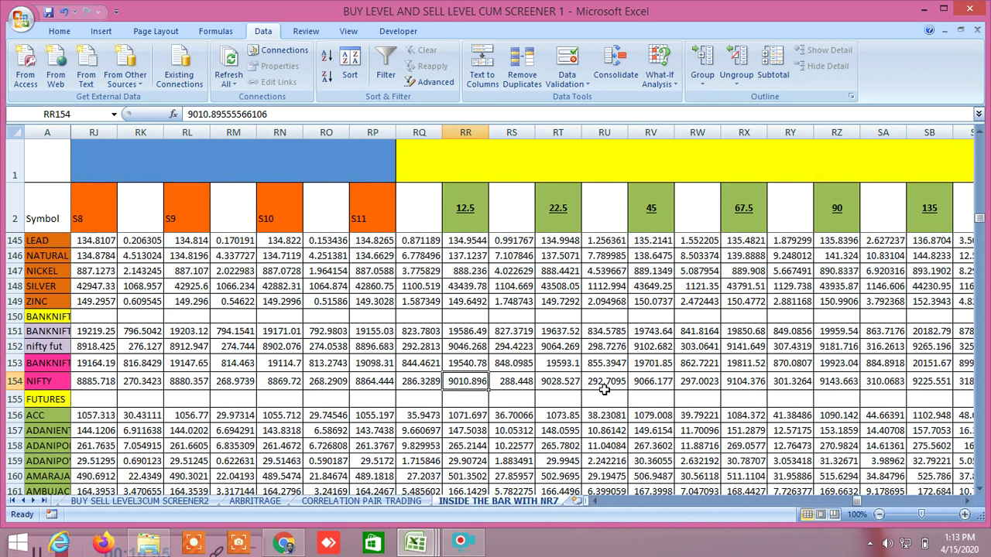
left_click(748, 382)
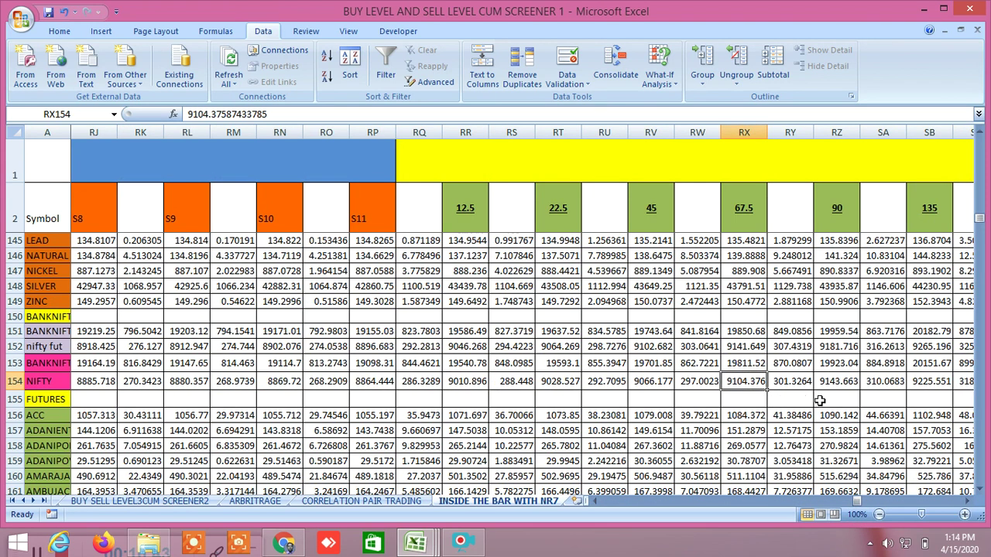
left_click(842, 382)
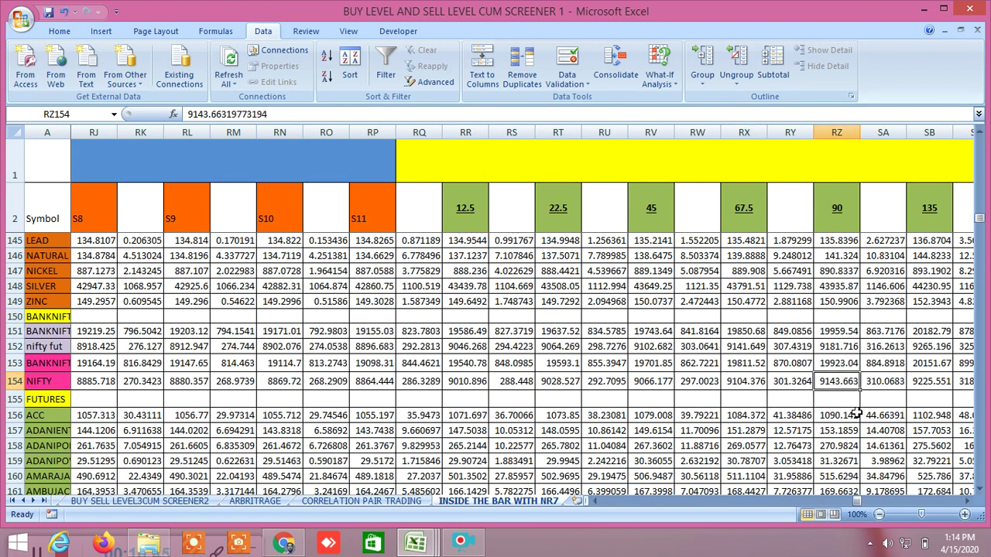
left_click(755, 382)
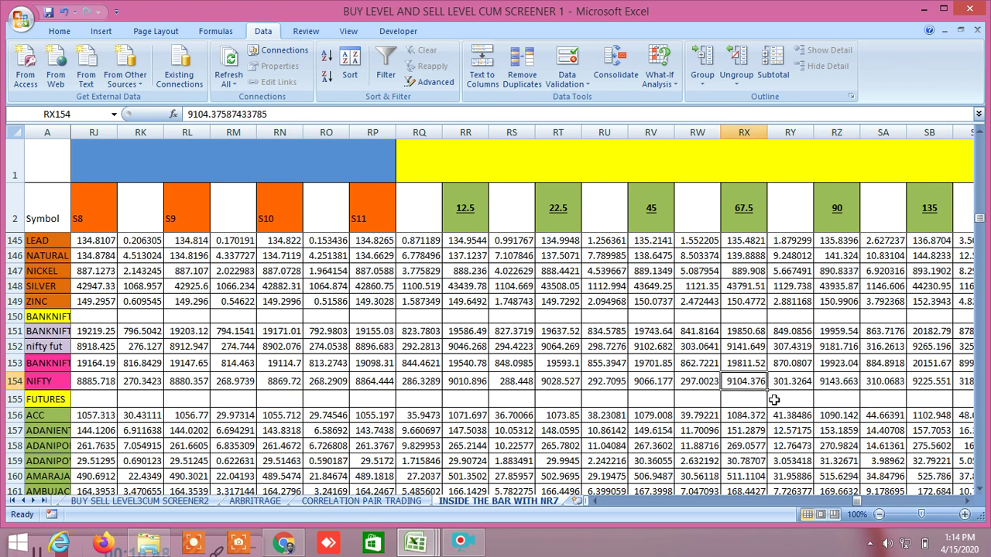
left_click(840, 380)
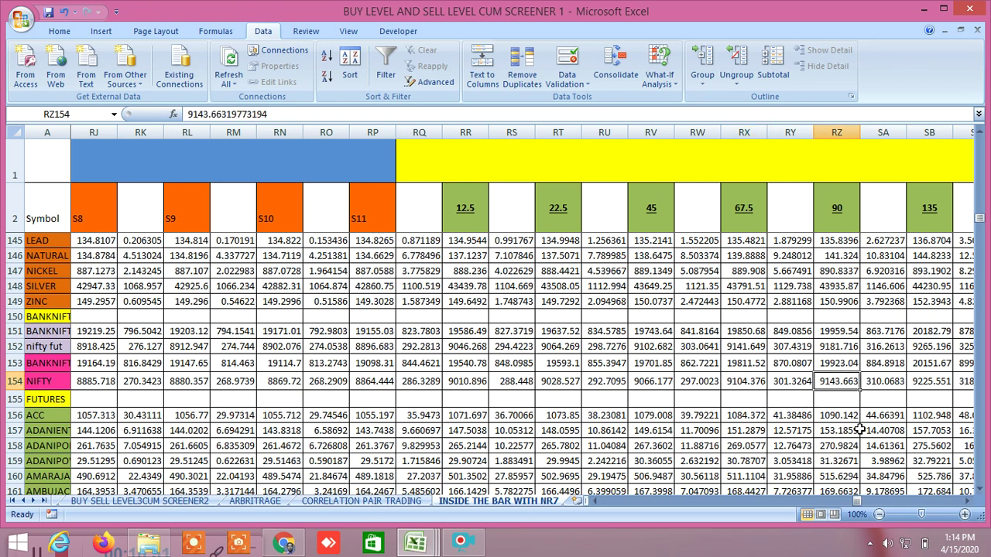
- Examine the NIFTY row's green-headed 180 level and red-headed 12.5 level under GANN DEGREE BASED ON VOLATILITY
left_click(970, 504)
left_click(971, 504)
left_click(971, 504)
left_click(970, 504)
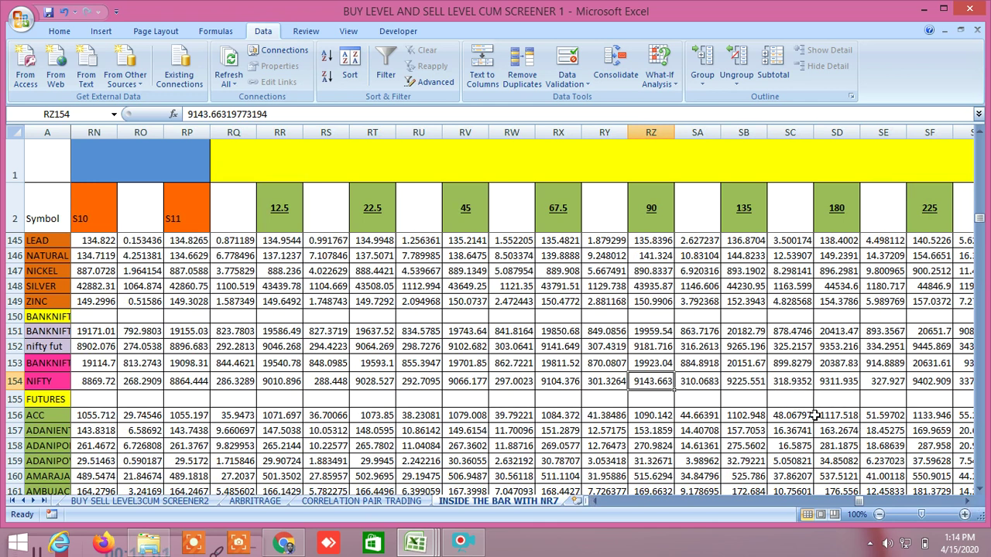
left_click(837, 384)
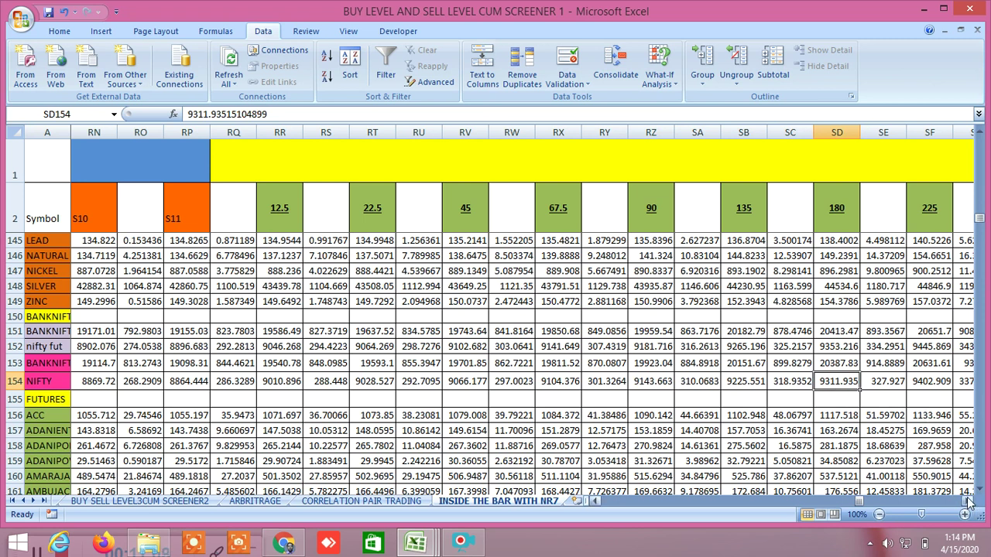
left_click_drag(969, 504, 969, 503)
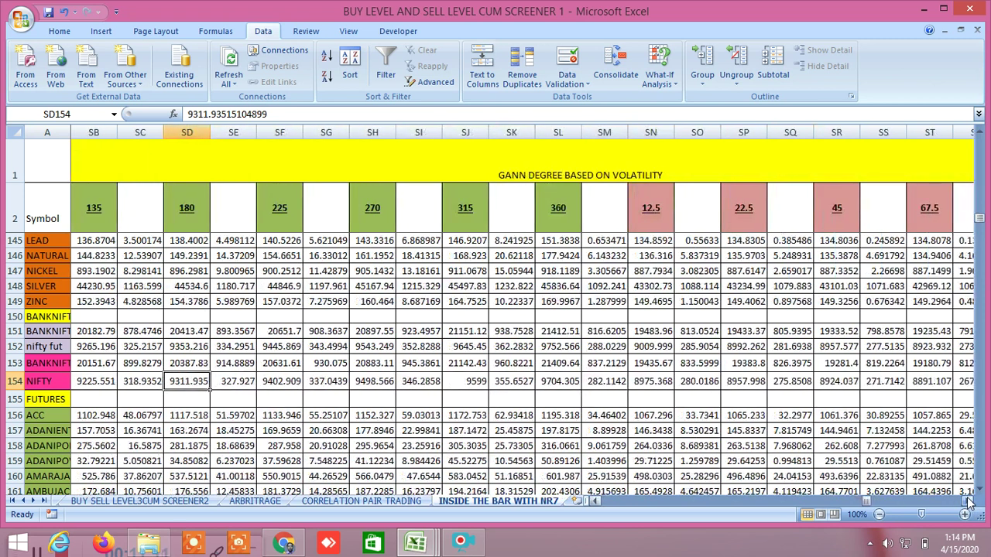
left_click(651, 382)
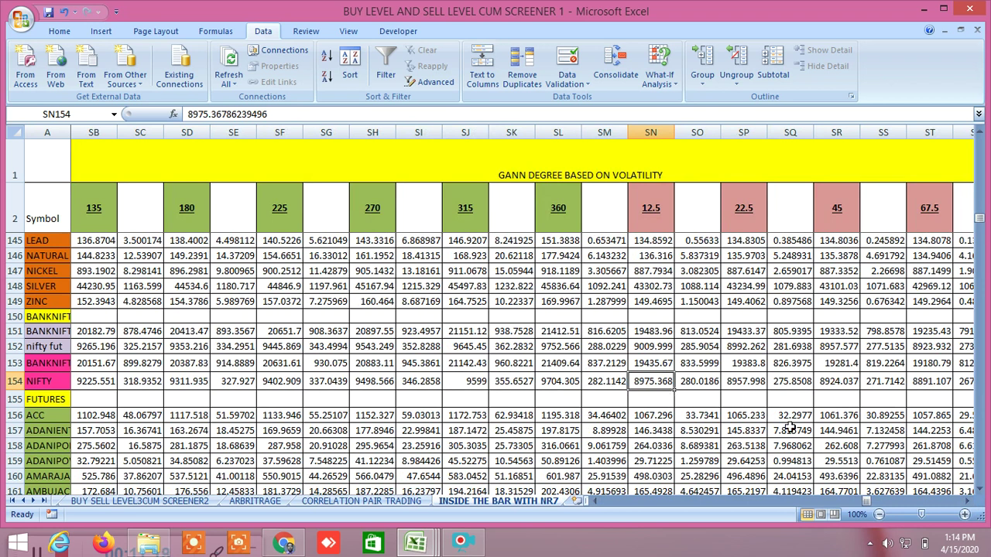
scroll(873, 492, "right", 3)
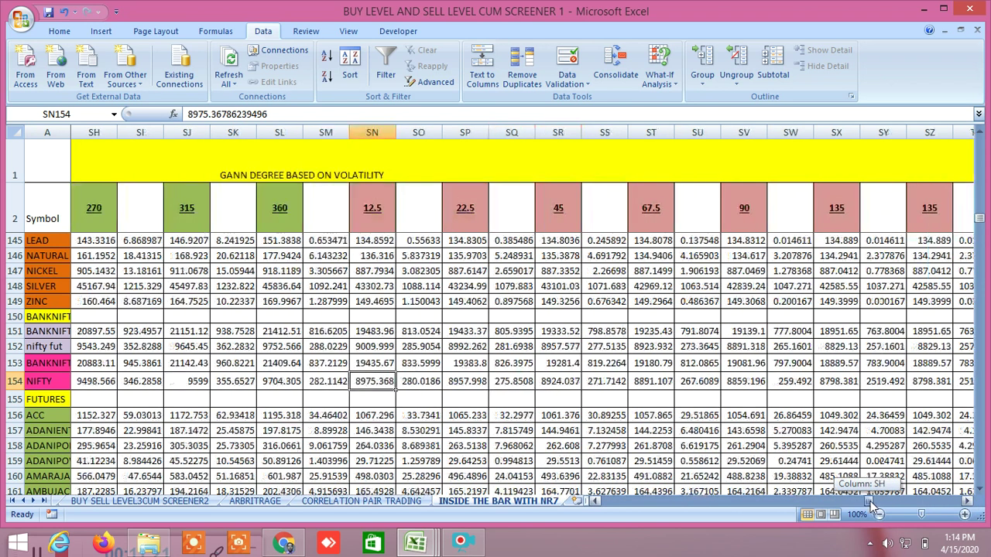
- Switch to the workbook BUY LEVEL AND SELL LEVEL CUM SCREENER and close BUY LEVEL AND SELL LEVEL CUM SCREENER 1
left_click(415, 543)
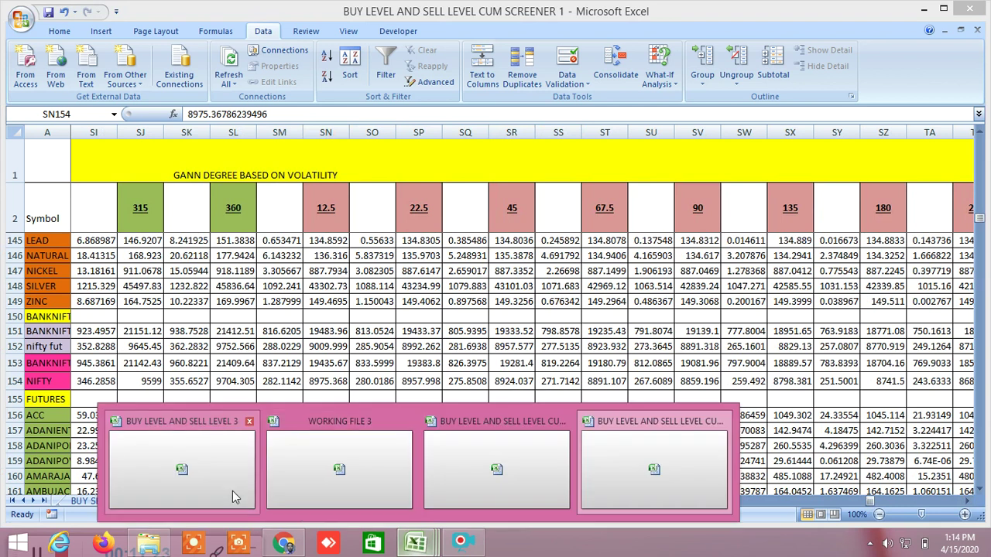
left_click(211, 483)
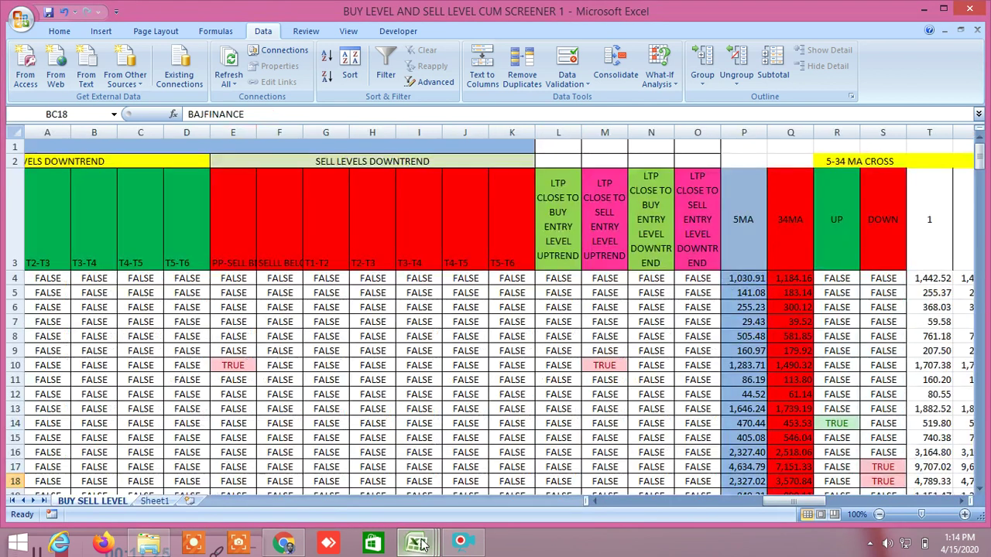
left_click(415, 543)
left_click(495, 465)
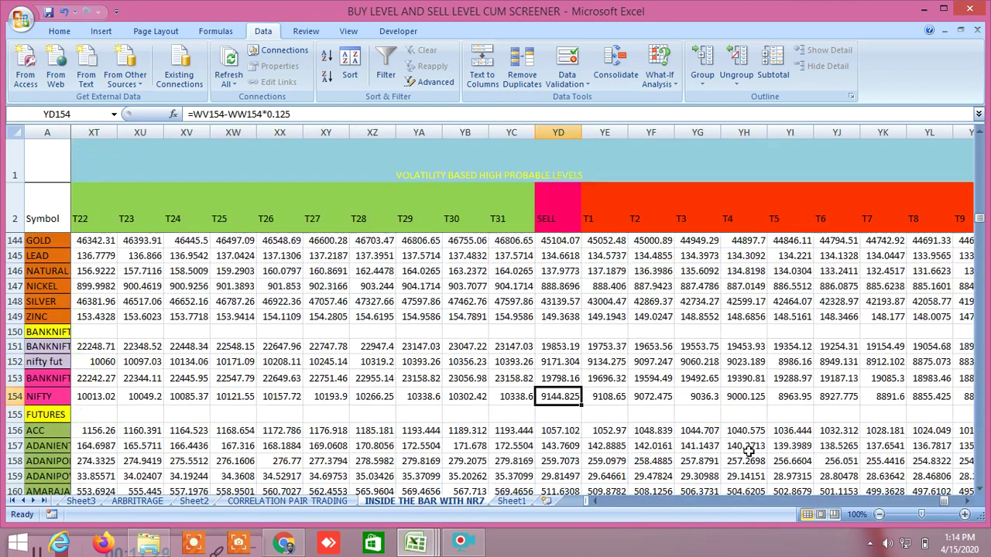
left_click_drag(946, 502, 767, 511)
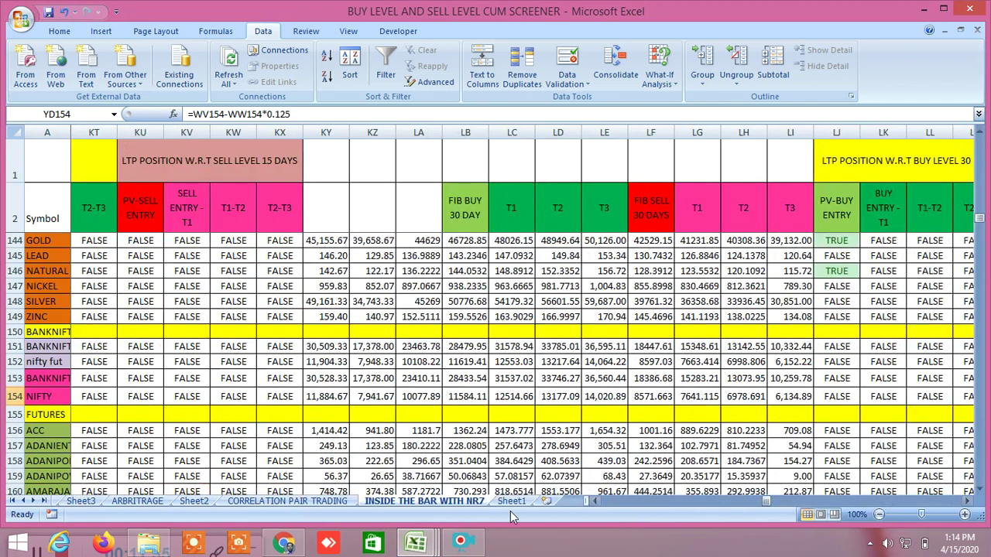
mouse_move(419, 548)
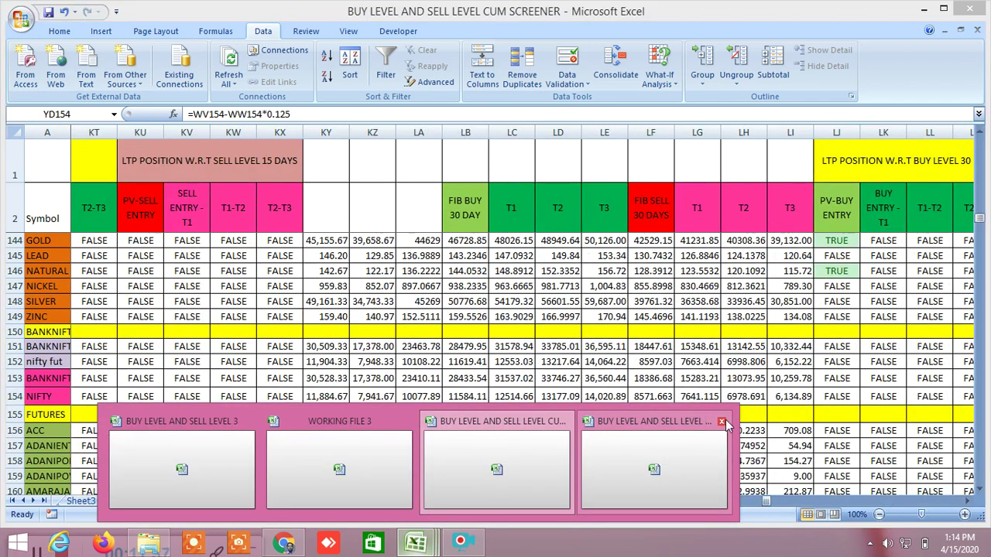
left_click(725, 418)
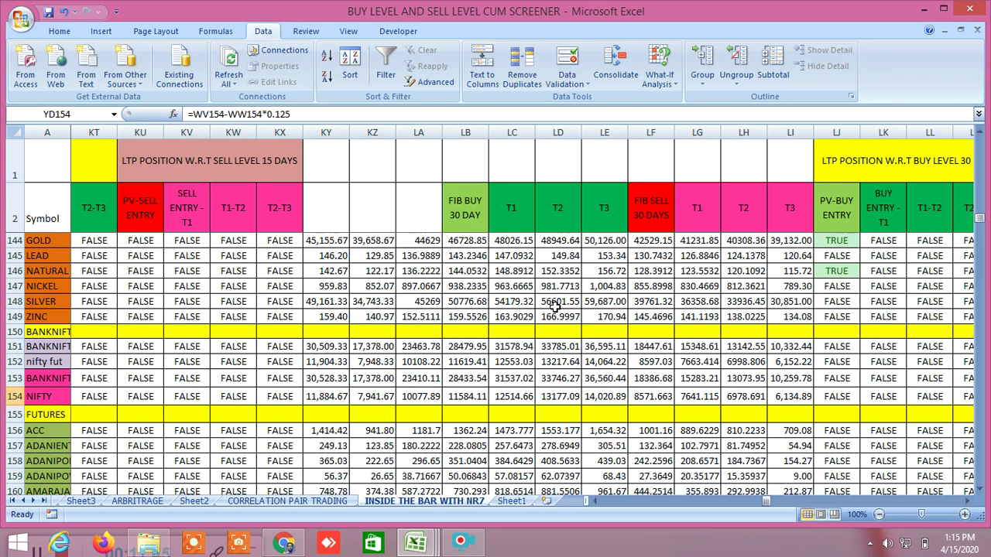
- Switch to the NIFTY APR FUT chart on Kite in Chrome and open its list of saved views
left_click(284, 542)
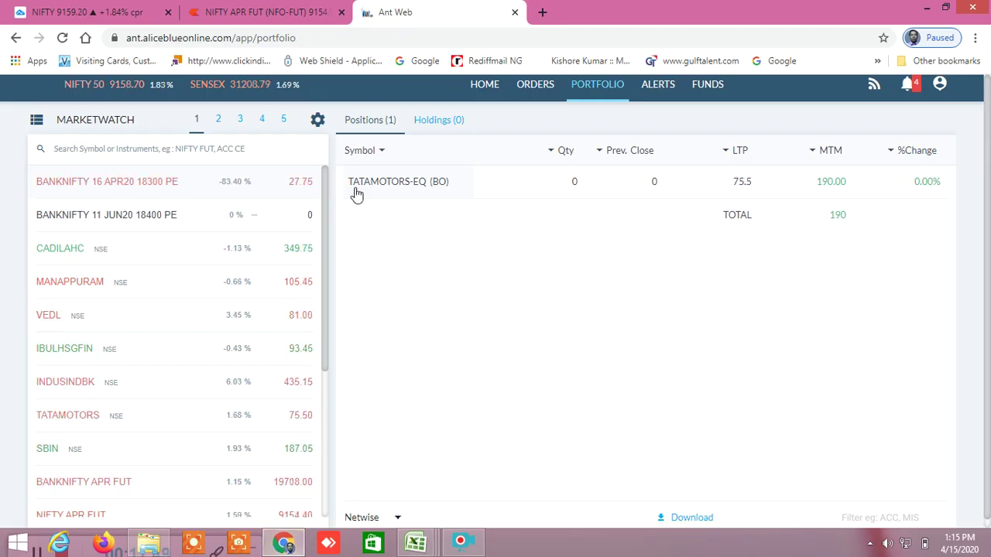
left_click(283, 22)
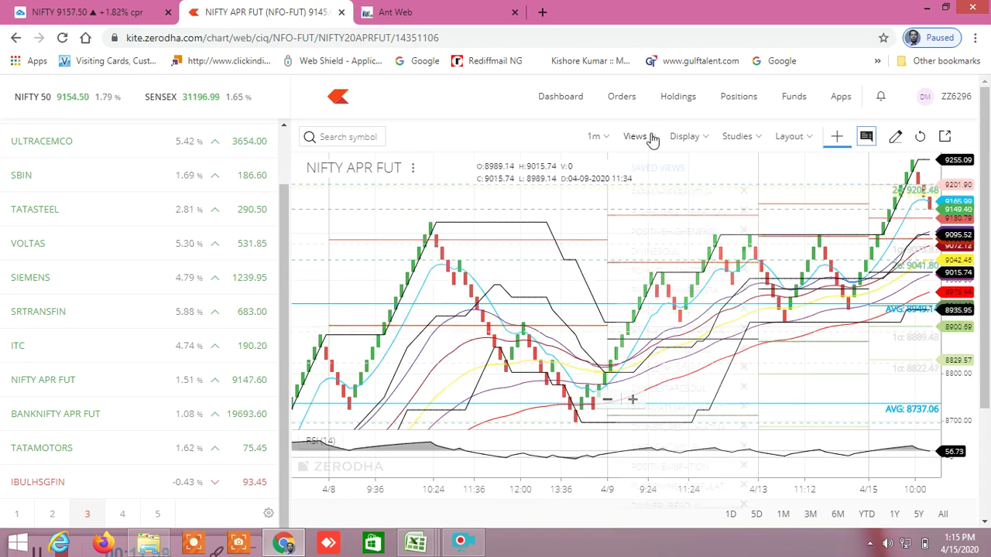
left_click(649, 136)
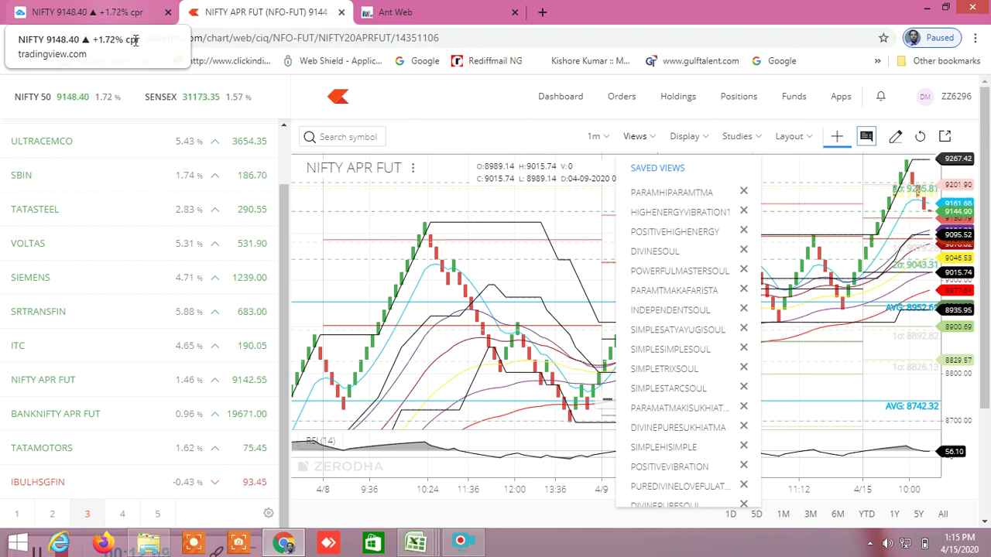
- Review the NIFTY row's red-headed Gann volatility levels in BUY LEVEL AND SELL LEVEL CUM SCREENER against the NIFTY APR FUT chart in Chrome
mouse_move(416, 543)
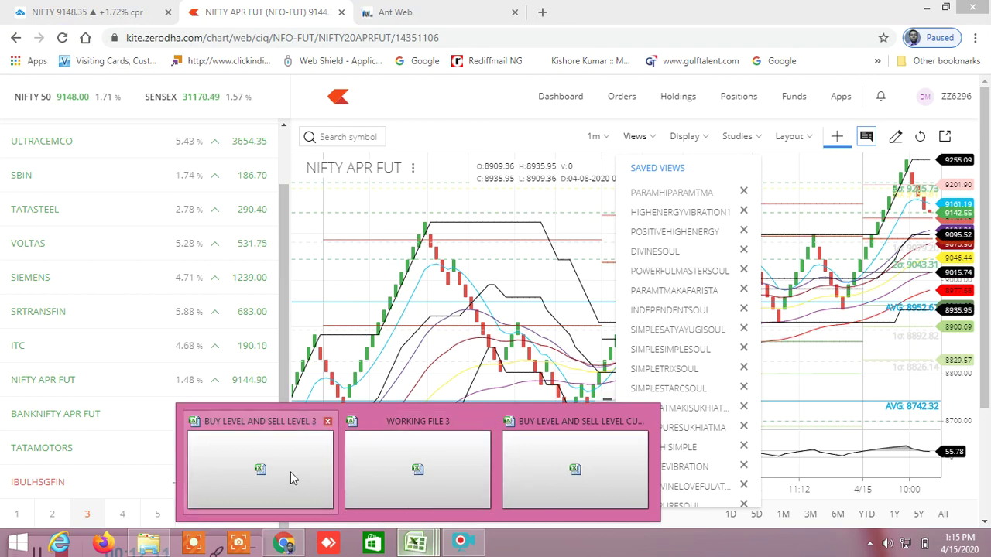
left_click(597, 479)
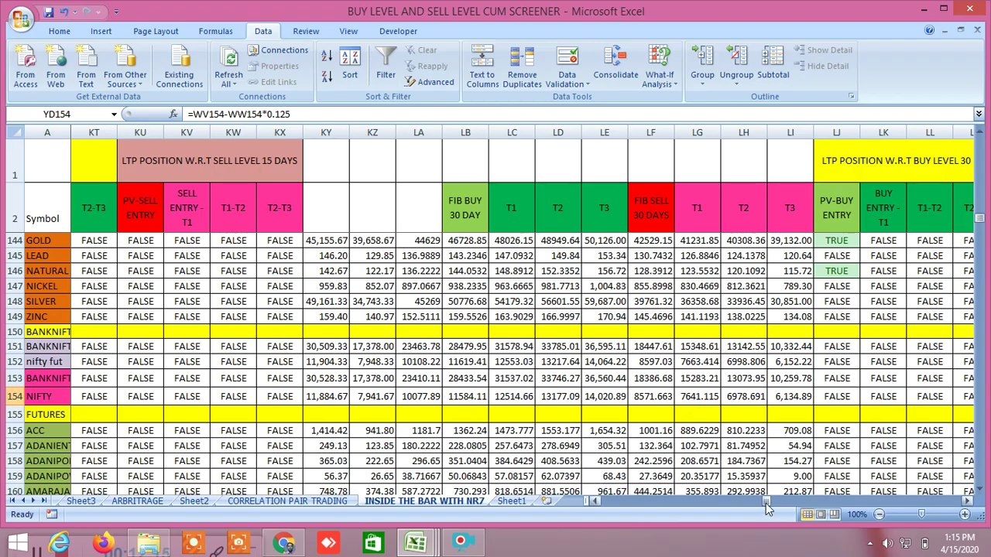
left_click_drag(767, 504, 865, 517)
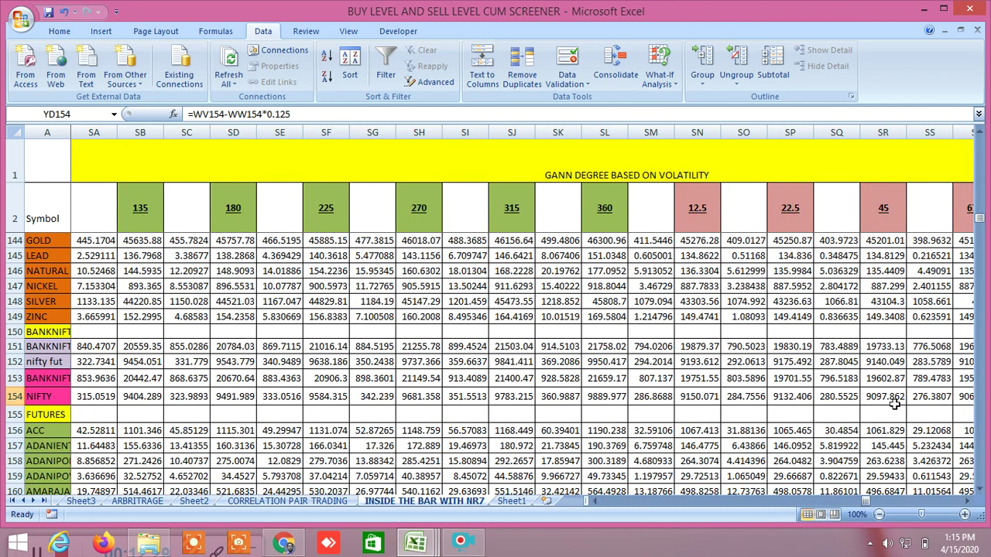
left_click(967, 502)
left_click(968, 502)
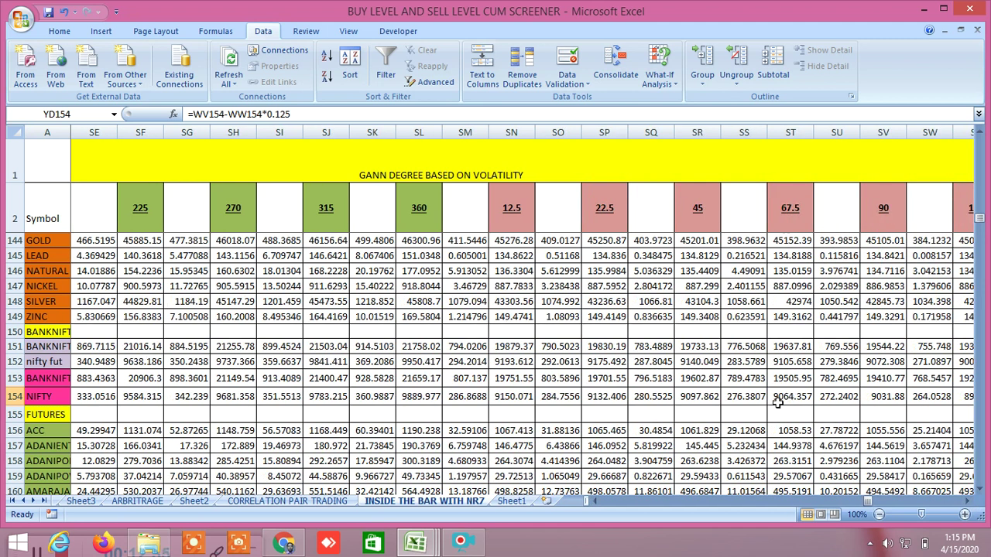
left_click(284, 543)
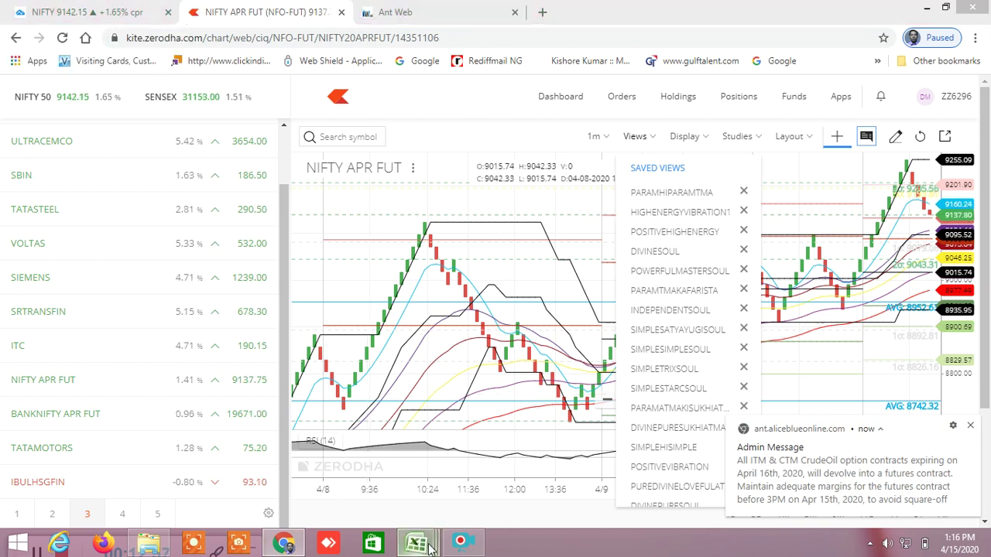
- Switch to BUY LEVEL AND SELL LEVEL CUM SCREENER, dismiss the Admin Message notification and examine NIFTY's SELL and target levels under VOLATILITY BASED HIGH PROBABLE LEVELS
mouse_move(415, 542)
left_click(582, 469)
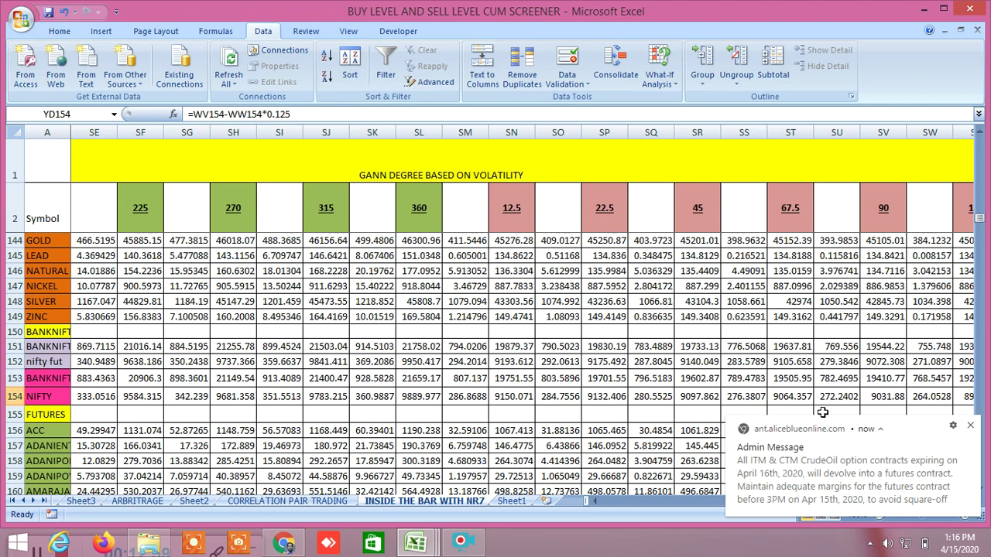
left_click(970, 425)
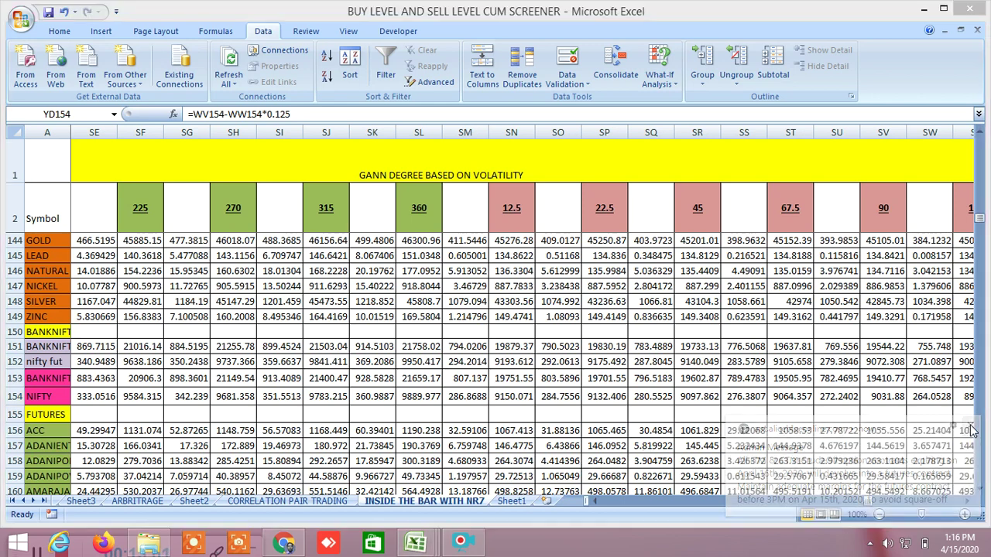
left_click_drag(867, 502, 941, 508)
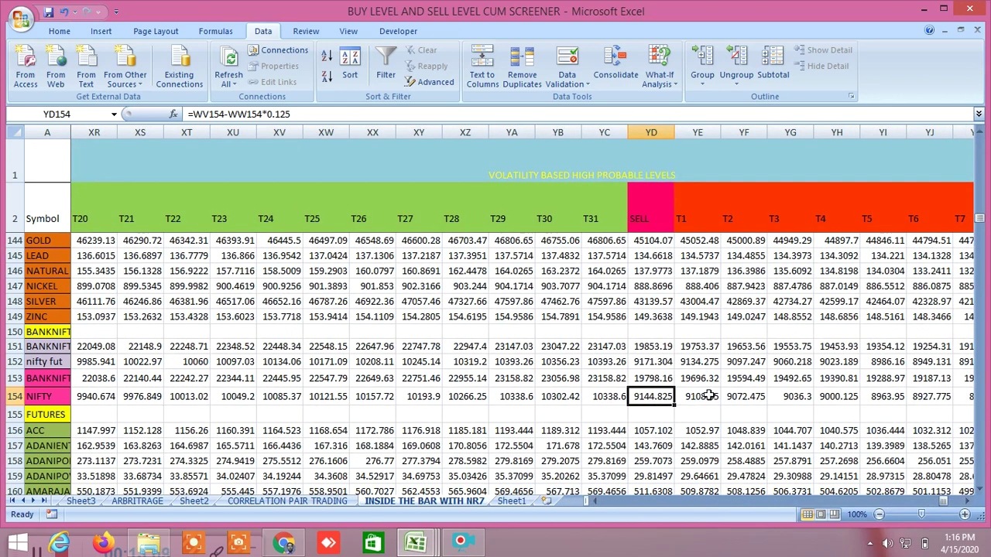
- Switch to the NIFTY APR FUT chart on Kite in Chrome and close its list of saved views
left_click(284, 543)
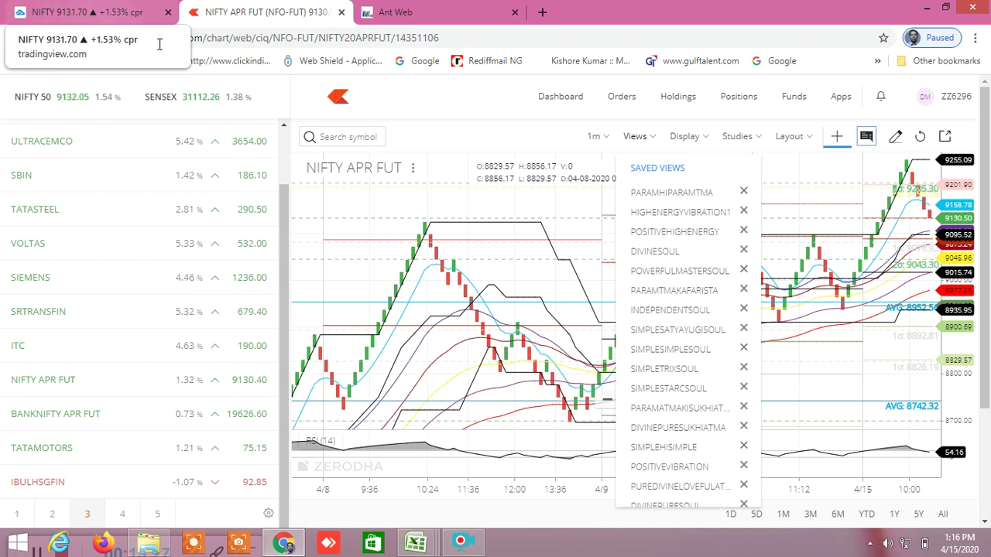
left_click(450, 142)
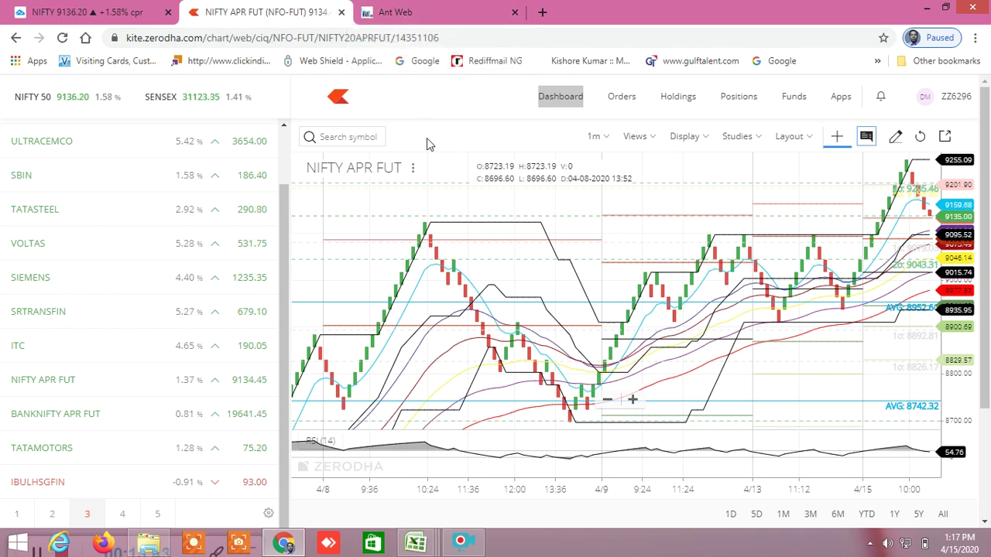
left_click(463, 542)
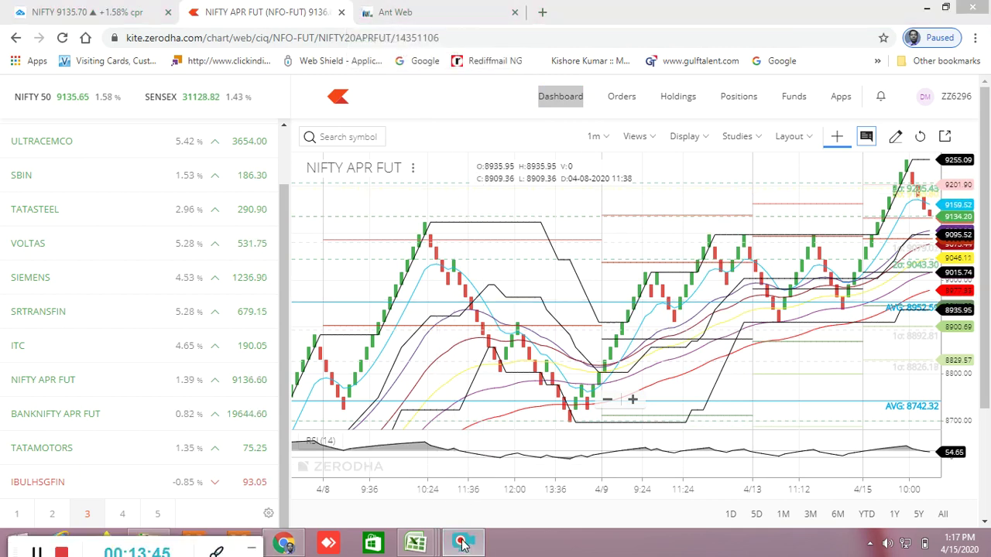
mouse_move(466, 548)
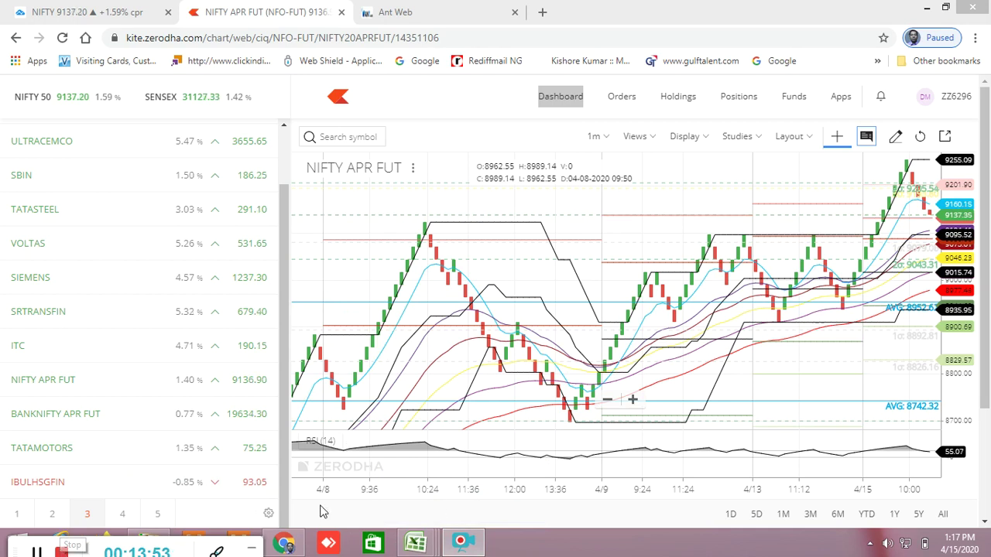
- Switch to BUY LEVEL AND SELL LEVEL CUM SCREENER and set the pink NIFTY row's CURRENT DAY CLOSE to 9133
mouse_move(416, 547)
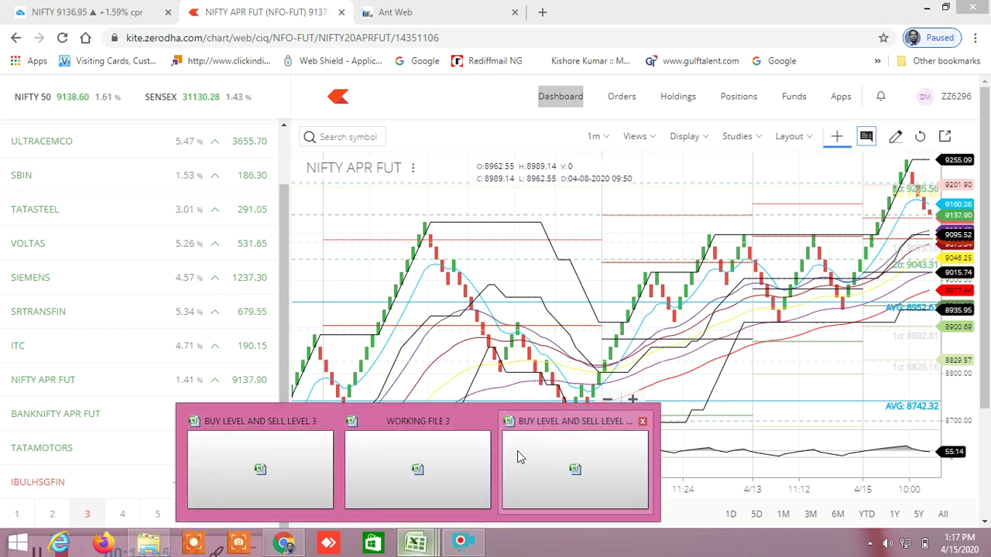
left_click(611, 462)
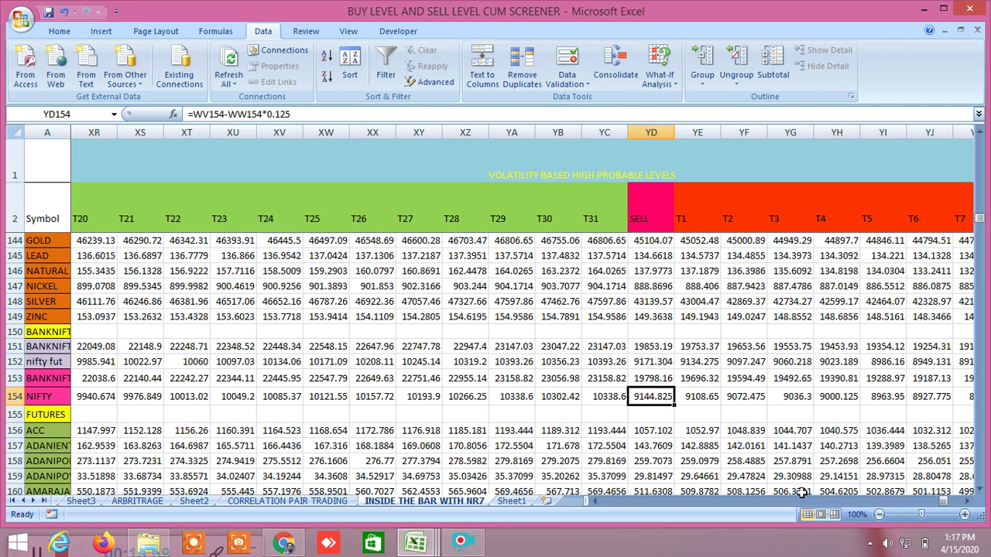
left_click(591, 501)
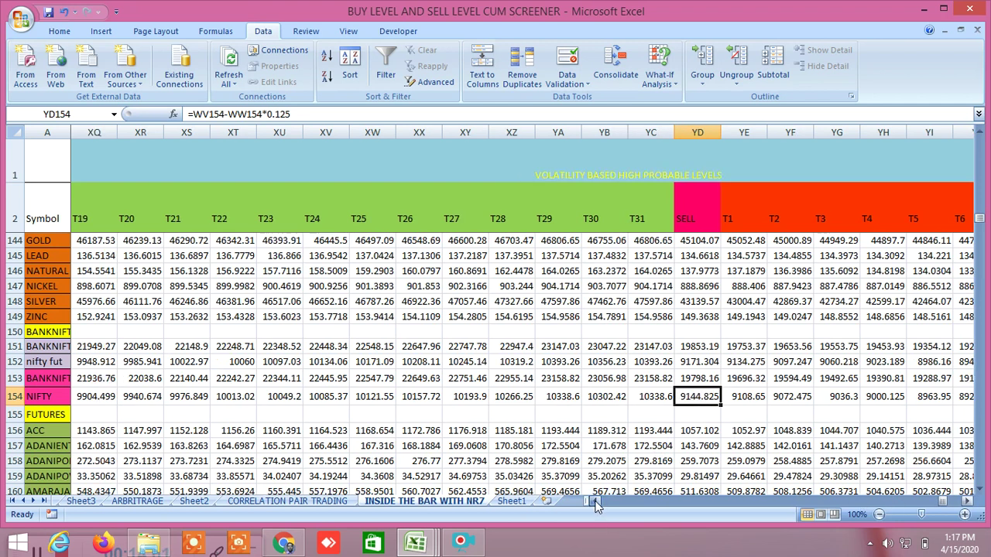
left_click(592, 502)
left_click(944, 503)
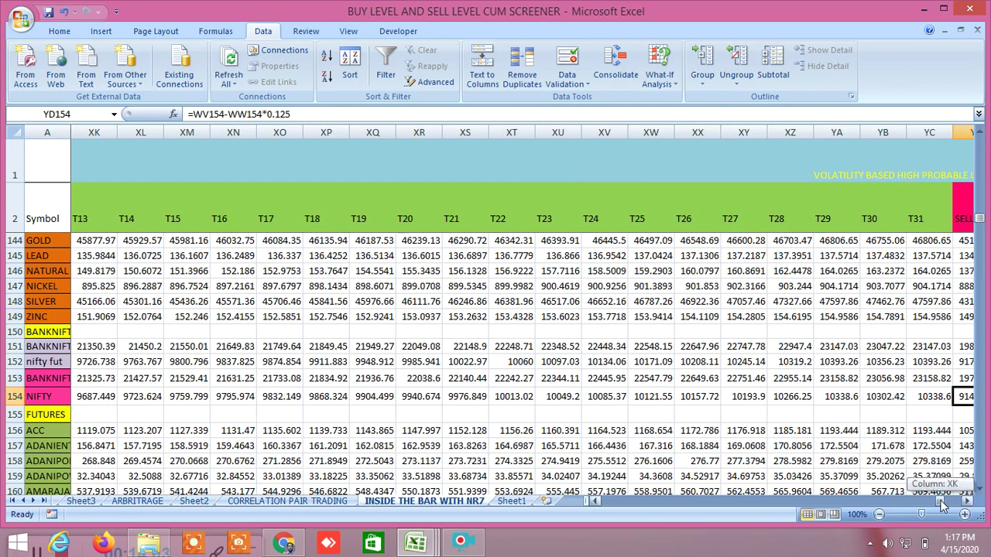
left_click_drag(944, 503, 599, 507)
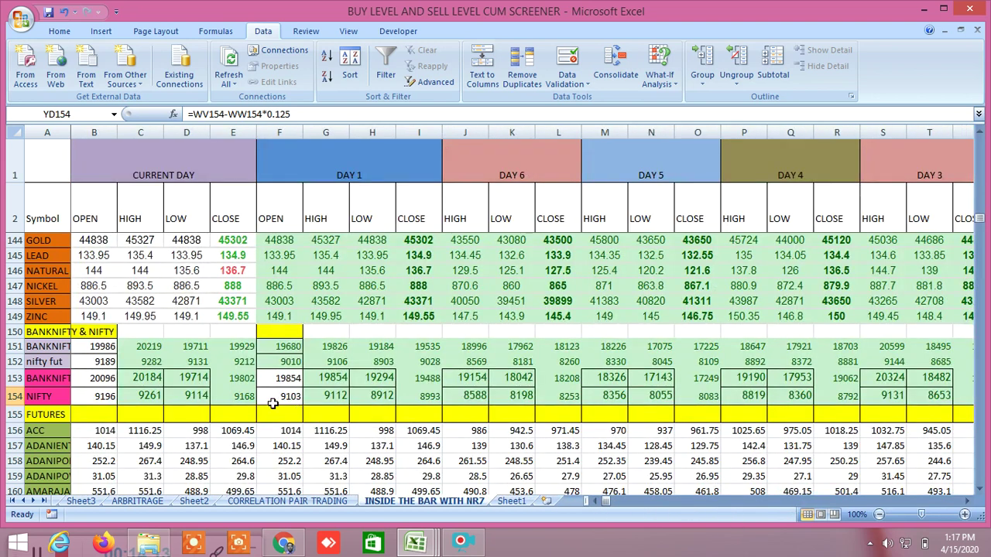
left_click(241, 397)
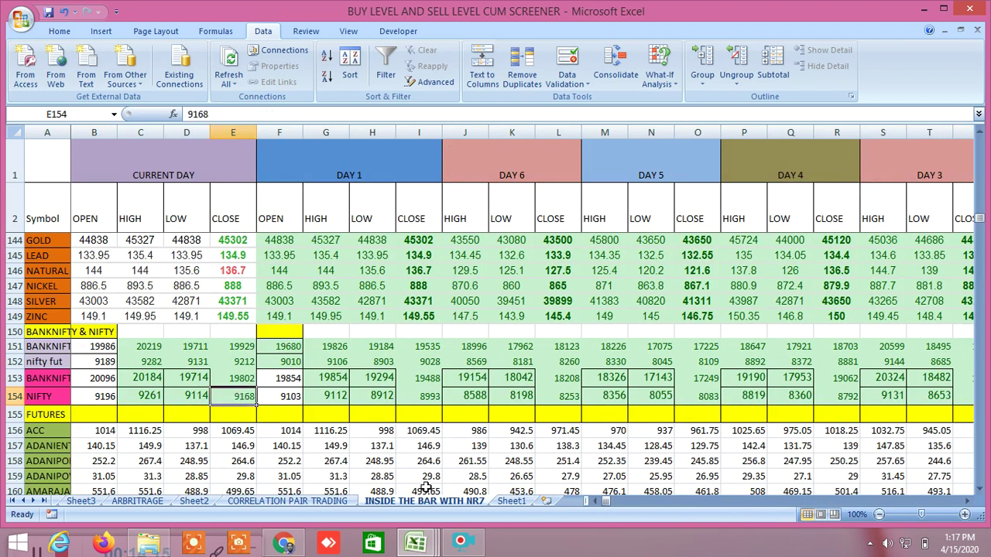
type("9133")
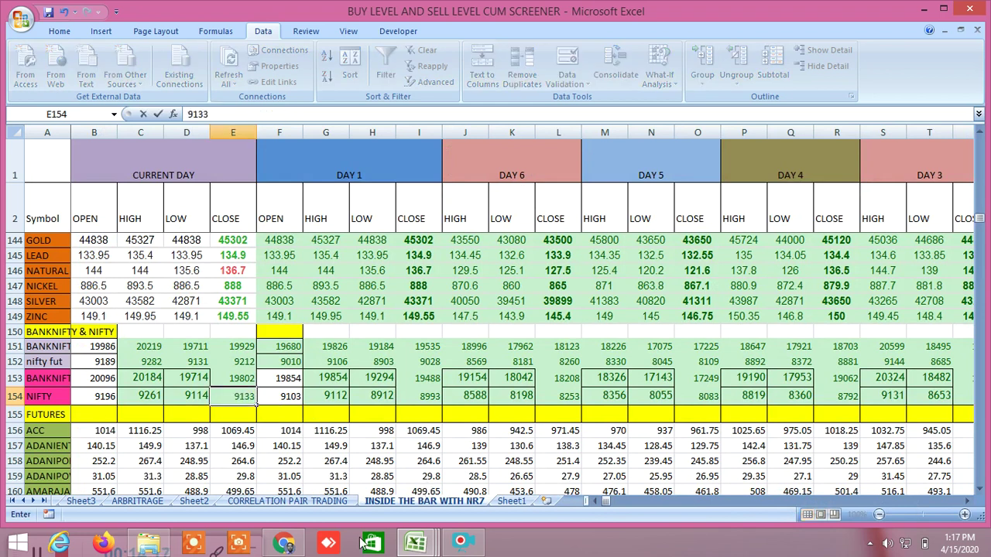
left_click(242, 369)
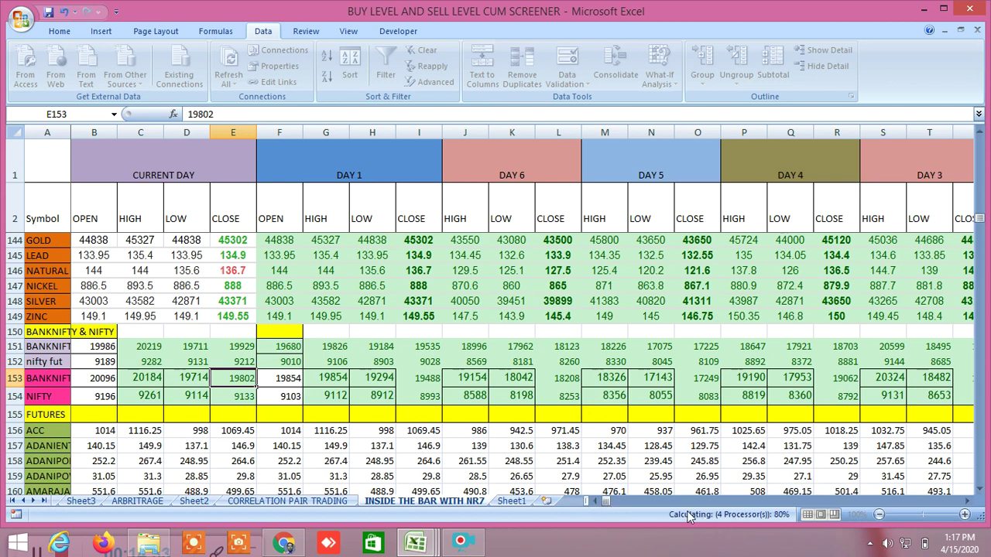
- Examine the BANKNIFTY and NIFTY rows' red-headed 12.5 levels under GANN DEGREE BASED ON VOLATILITY and return to the CURRENT DAY columns
scroll(612, 481, "right", 4)
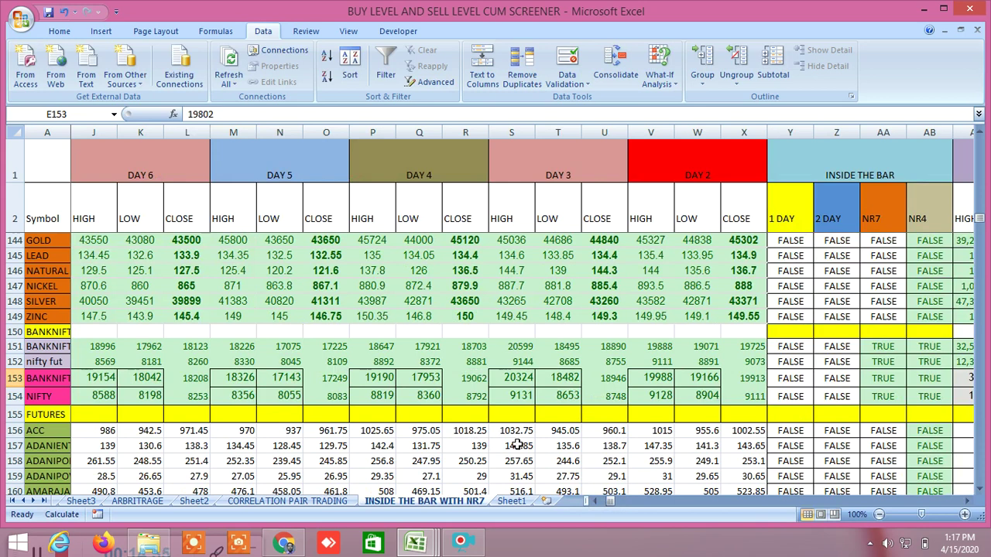
left_click_drag(611, 504, 867, 514)
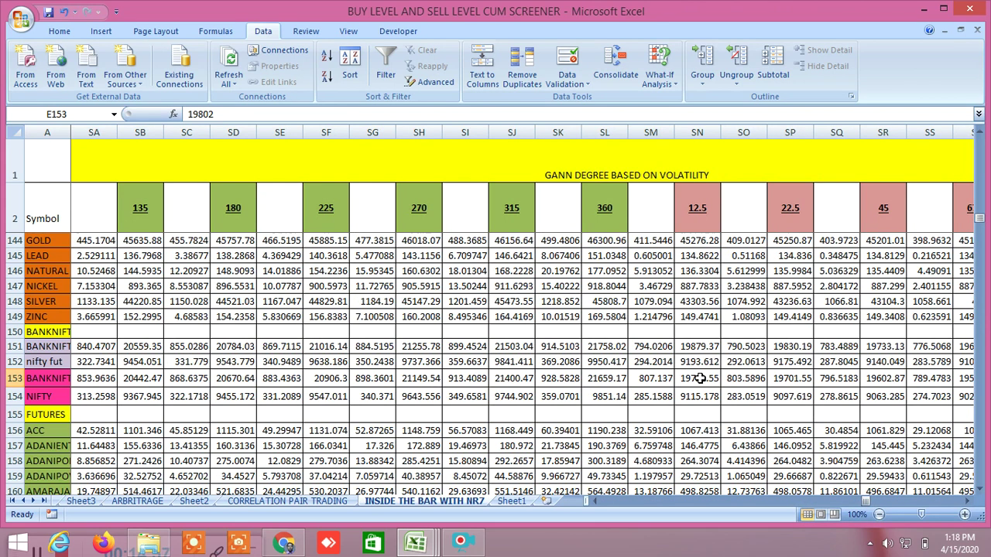
left_click_drag(871, 501, 588, 510)
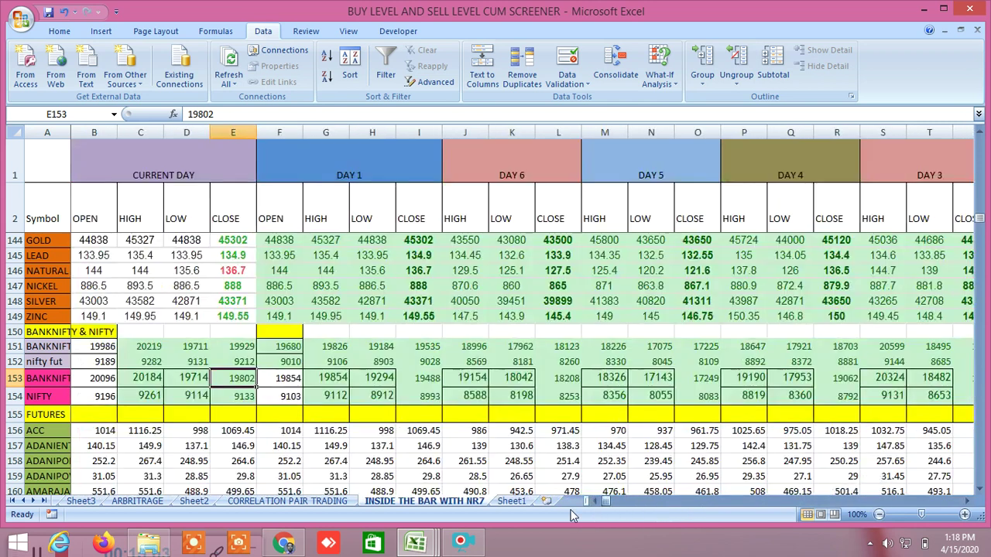
- Switch to TradingView in Chrome and look up the live BANKNIFTY price in the watchlist
left_click(284, 544)
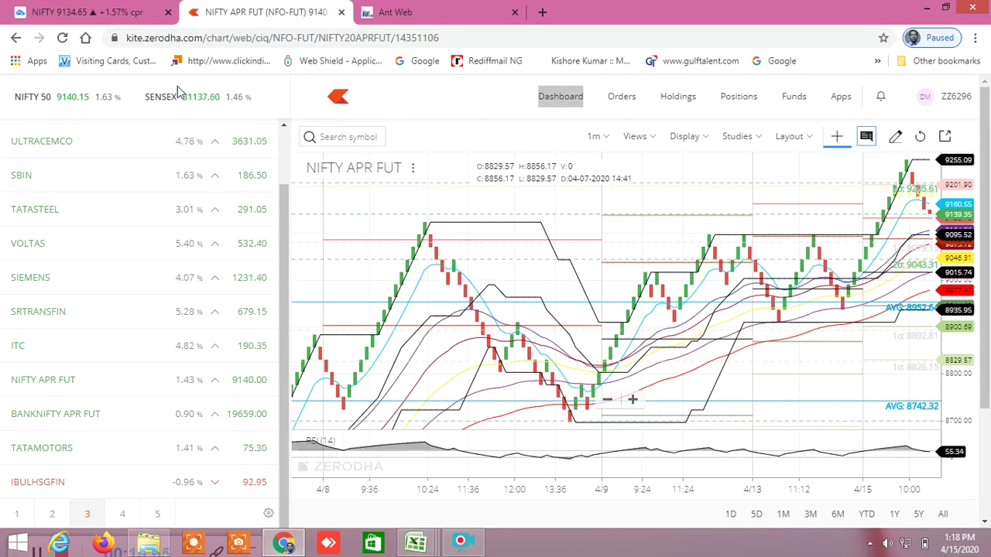
left_click(129, 14)
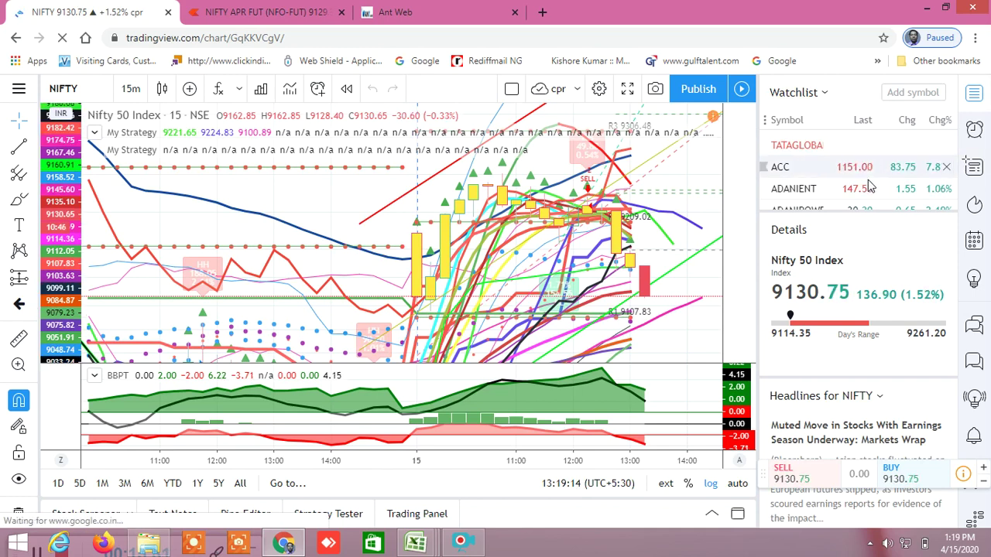
scroll(868, 186, "down", 3)
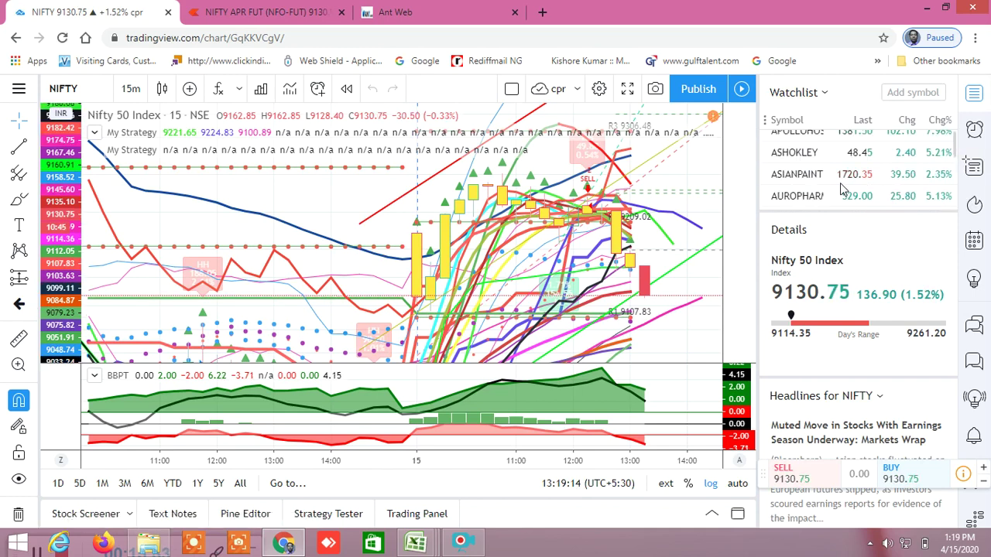
scroll(842, 190, "down", 5)
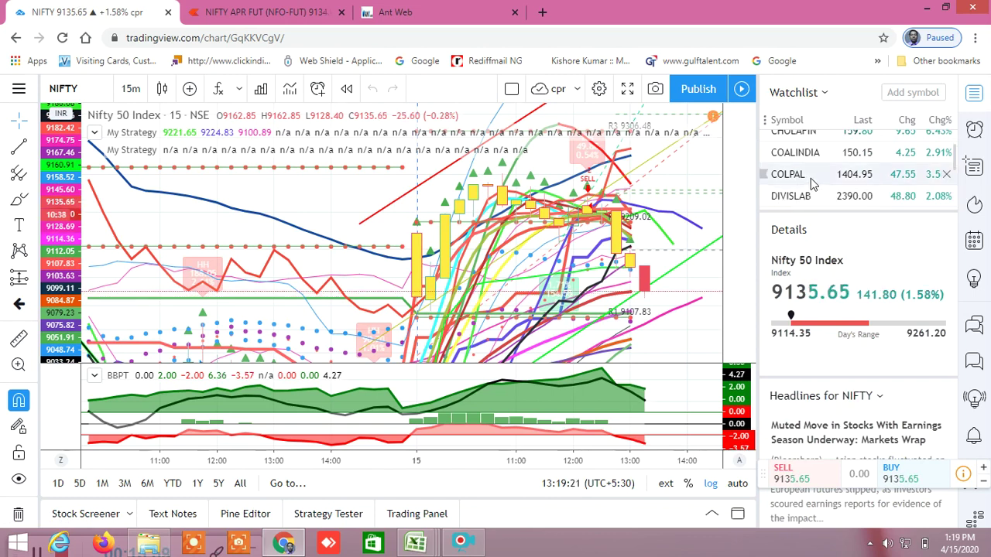
scroll(811, 178, "down", 3)
scroll(811, 178, "up", 3)
scroll(811, 178, "down", 5)
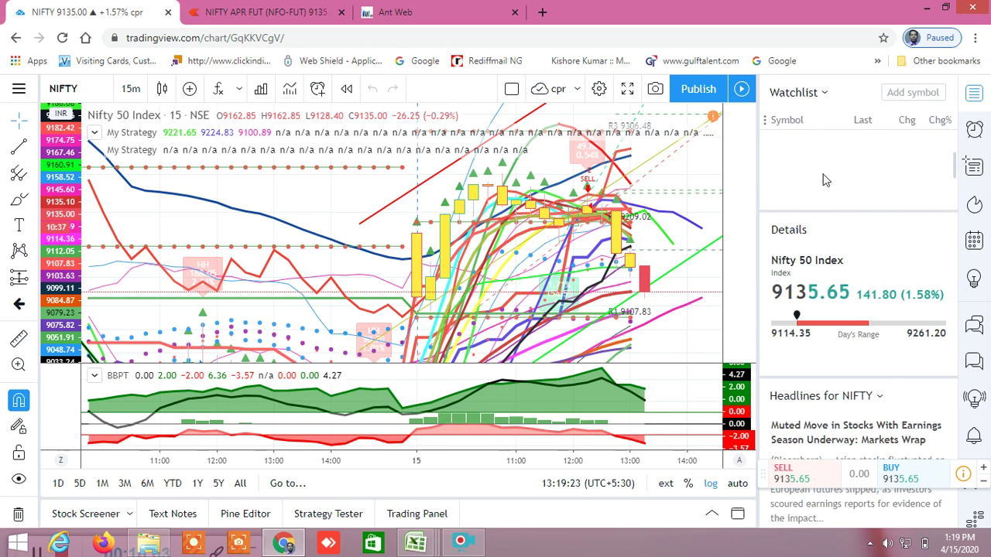
scroll(820, 177, "up", 3)
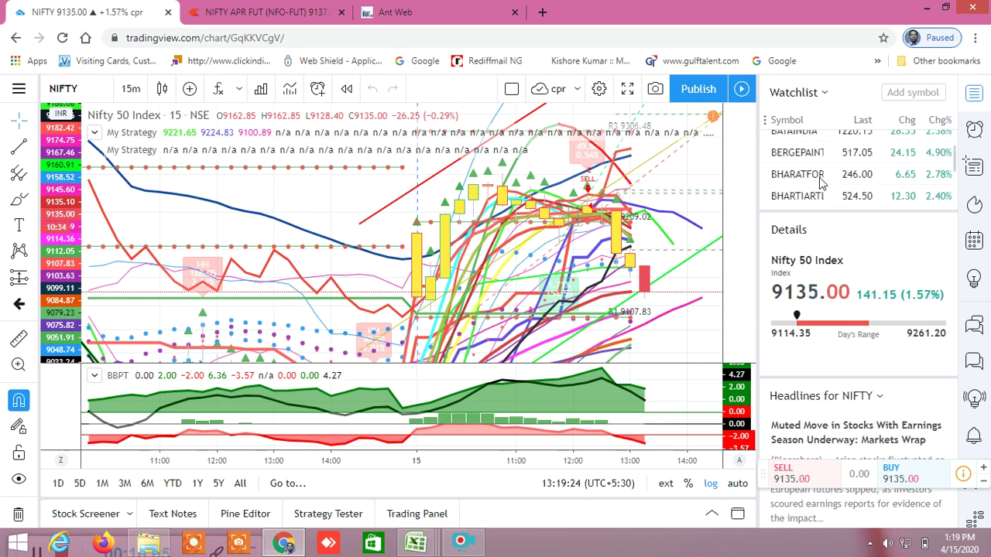
scroll(817, 180, "up", 2)
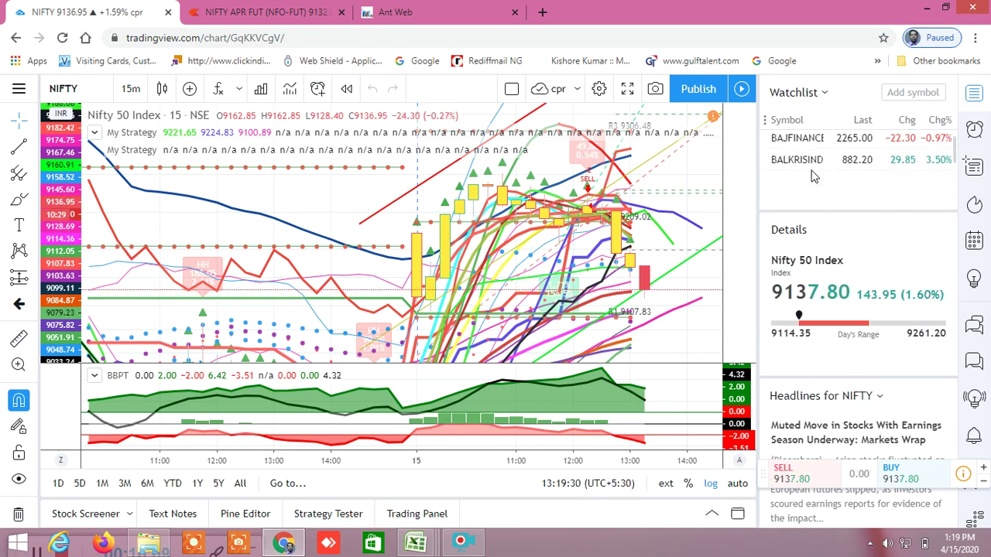
scroll(816, 182, "down", 3)
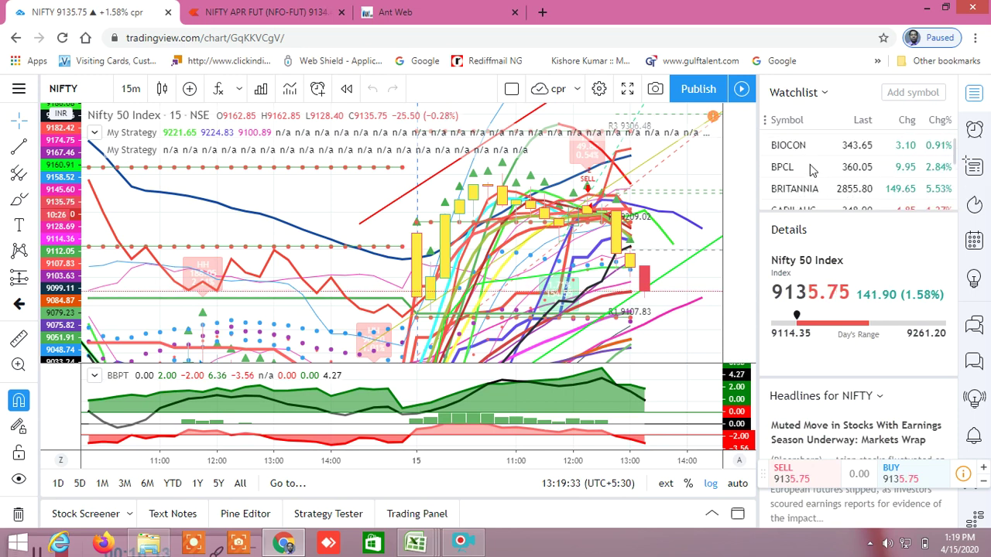
scroll(808, 174, "up", 2)
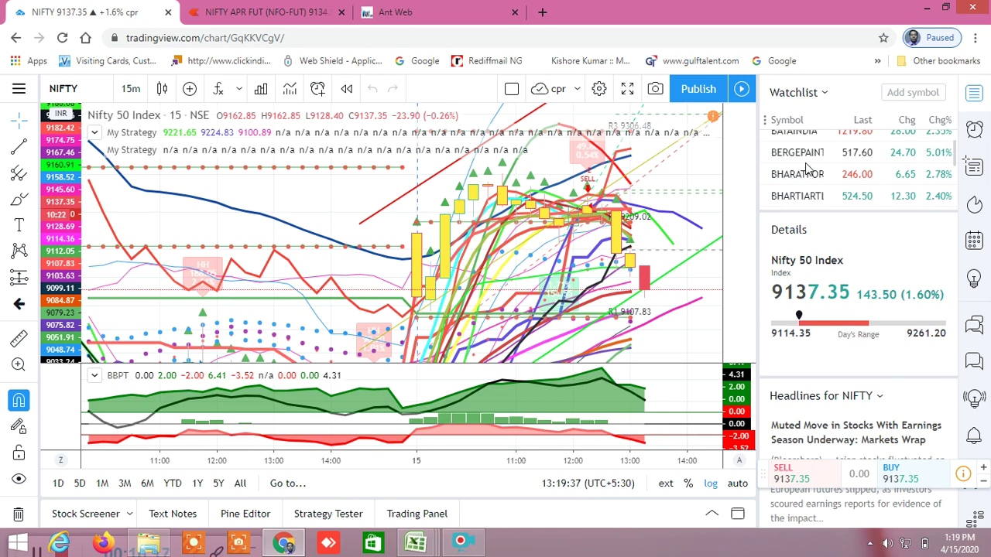
scroll(808, 169, "up", 2)
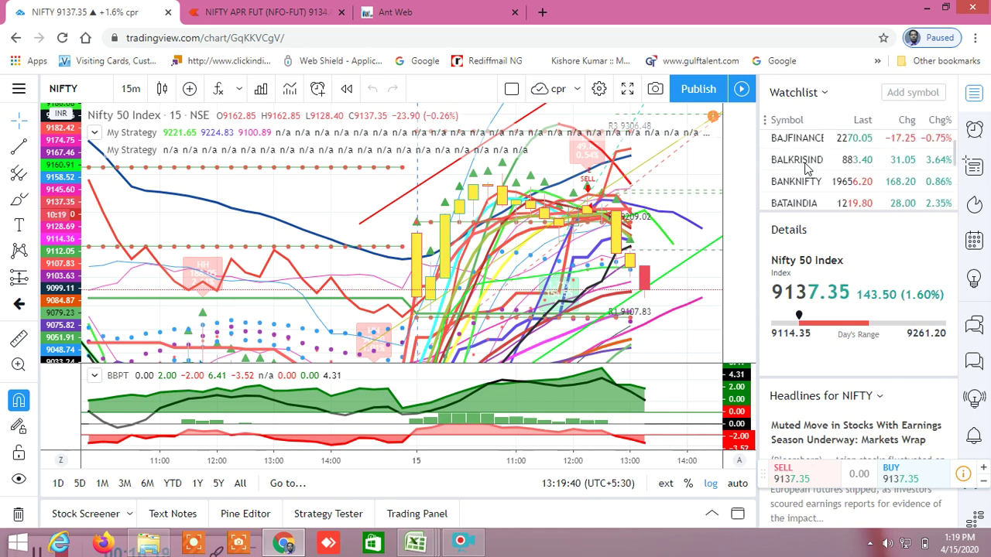
scroll(811, 188, "up", 2)
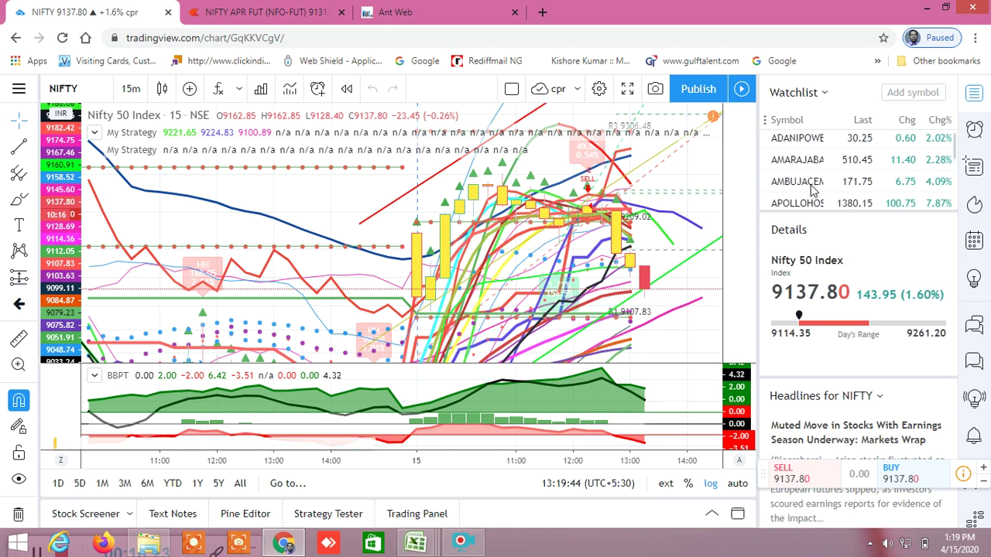
scroll(811, 188, "down", 2)
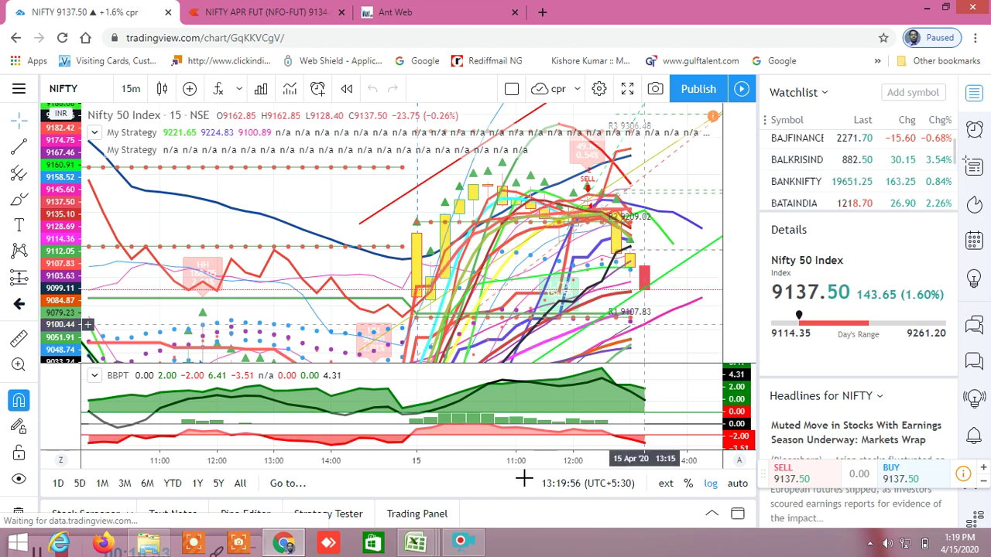
- Switch to BUY LEVEL AND SELL LEVEL CUM SCREENER and set the pink BANKNIFTY row's CURRENT DAY CLOSE to 19650
mouse_move(416, 543)
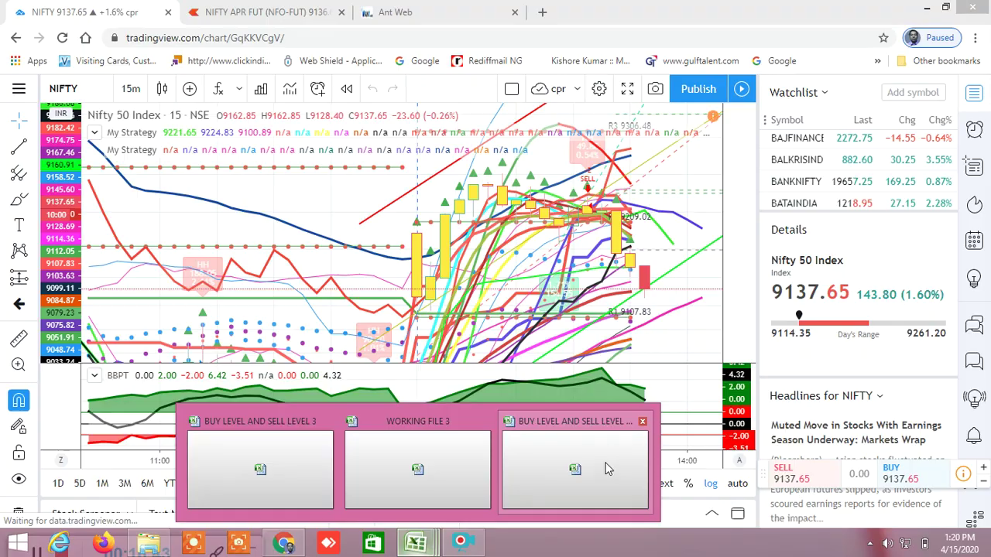
left_click(608, 468)
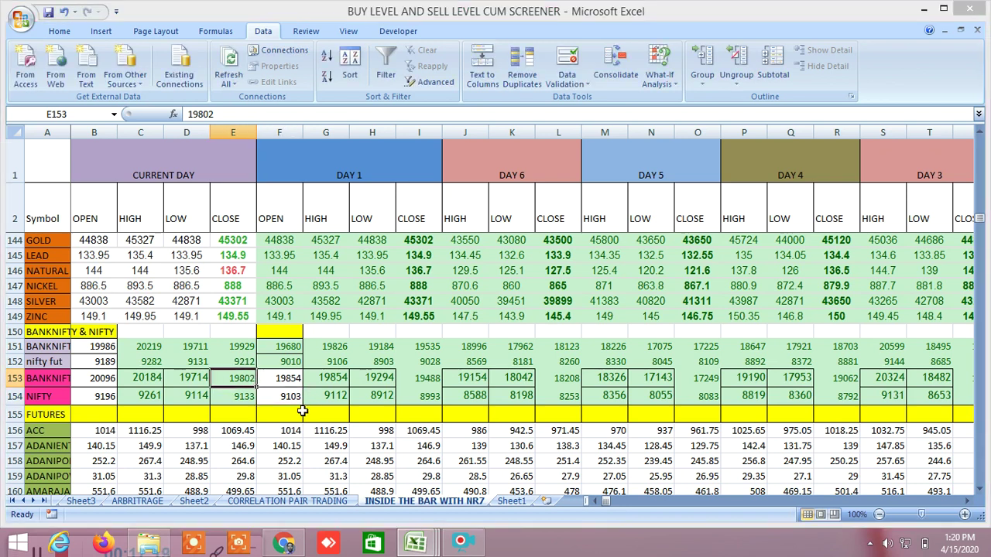
type("196")
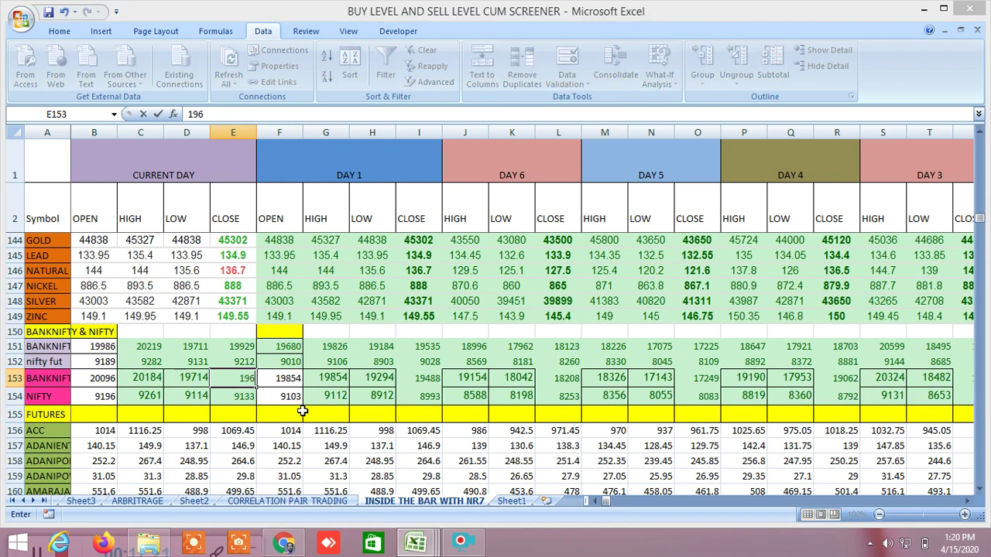
type("50")
key("Return")
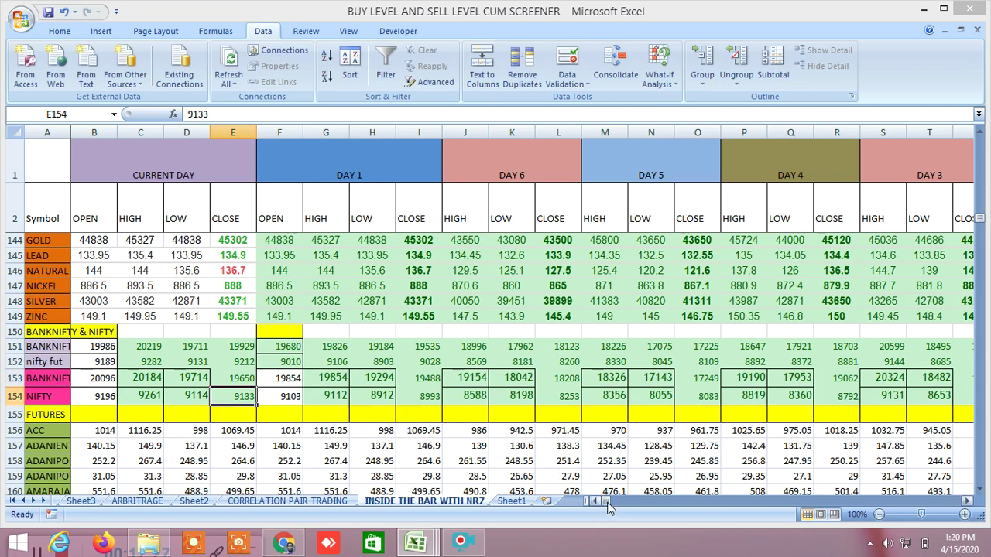
- Compare the NIFTY and BANKNIFTY Gann volatility levels and high probable BUY levels with the NIFTY chart on TradingView in Chrome
left_click_drag(608, 507, 864, 513)
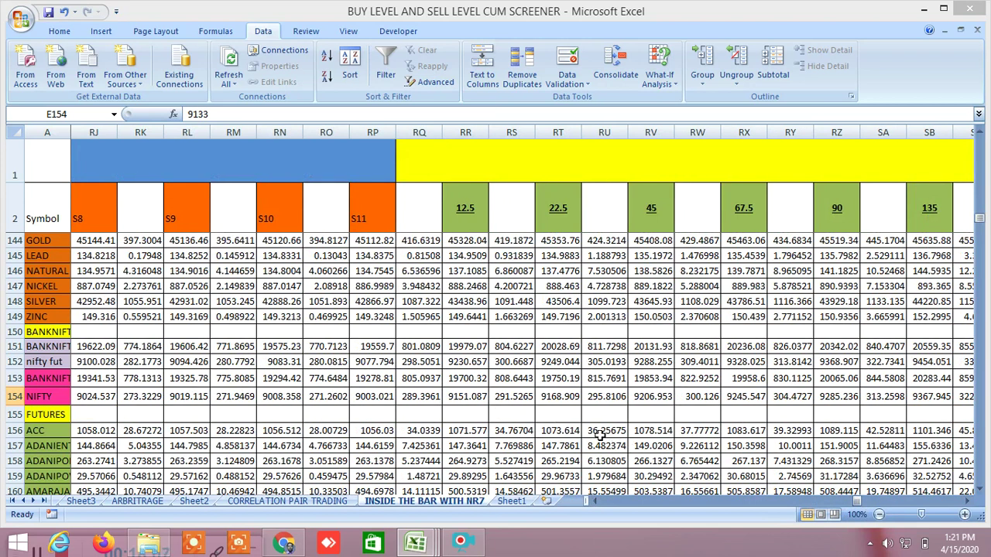
left_click_drag(860, 509, 931, 513)
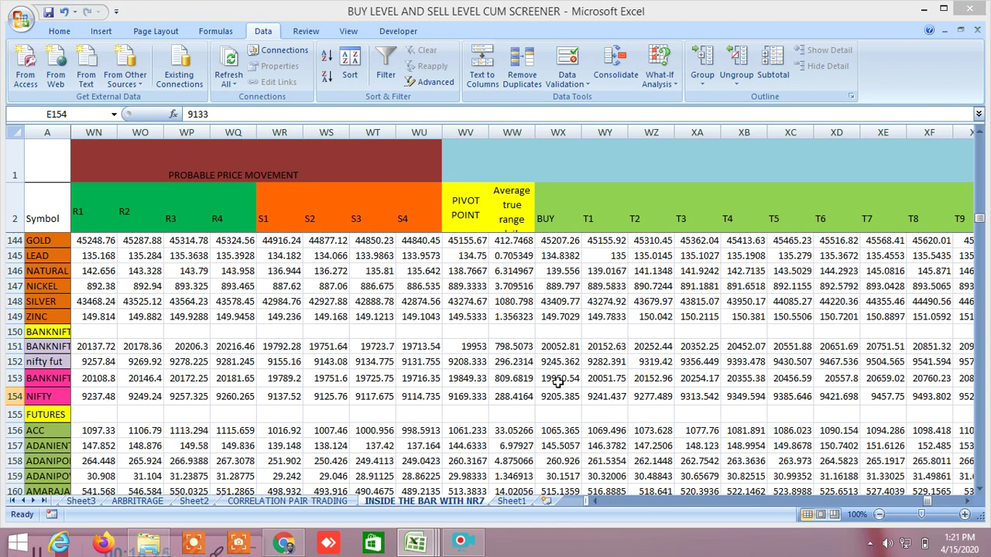
left_click_drag(934, 505, 877, 515)
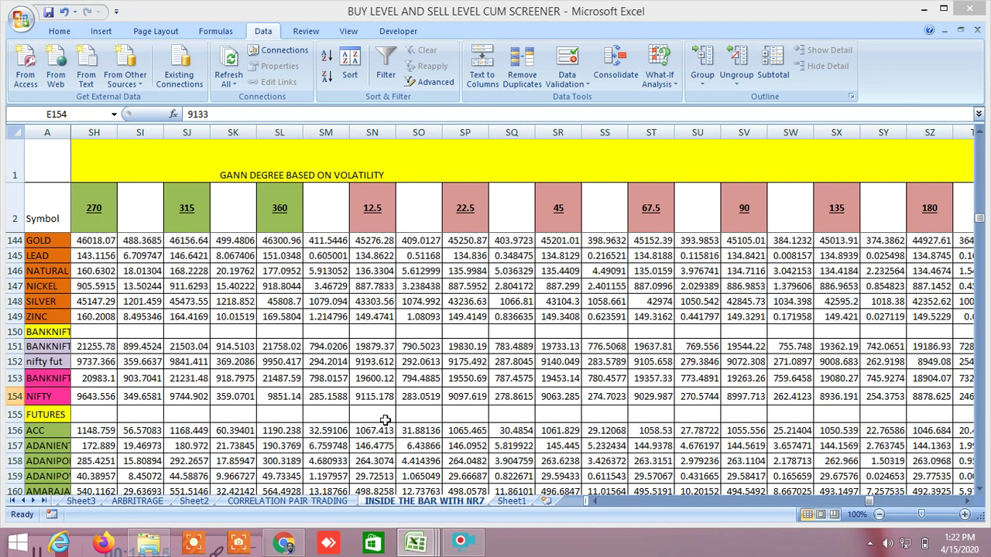
left_click_drag(870, 503, 929, 517)
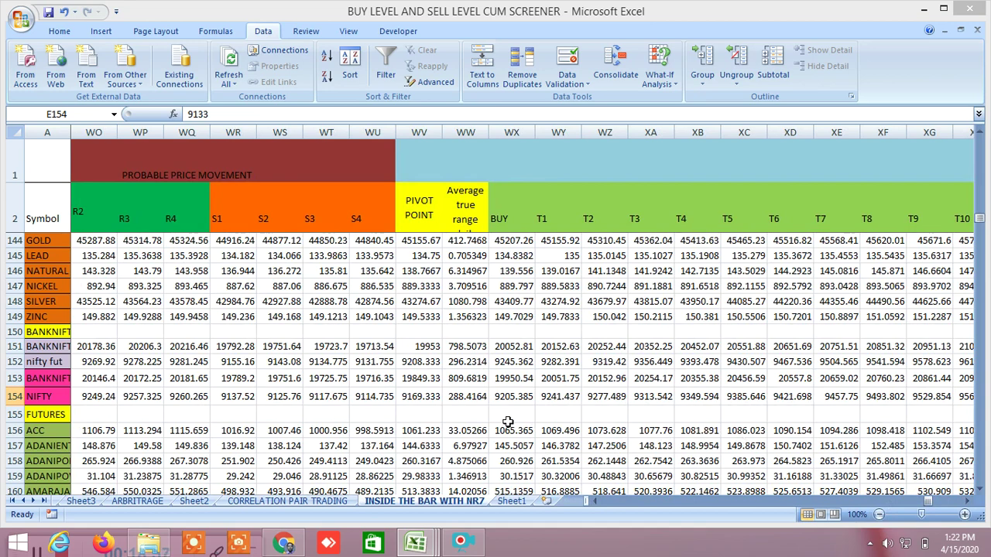
left_click(286, 543)
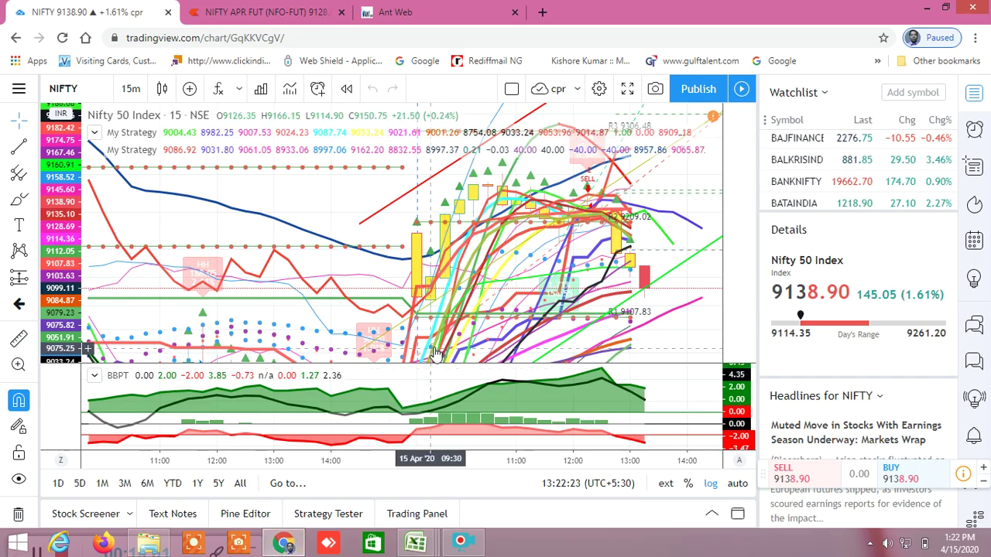
left_click(457, 539)
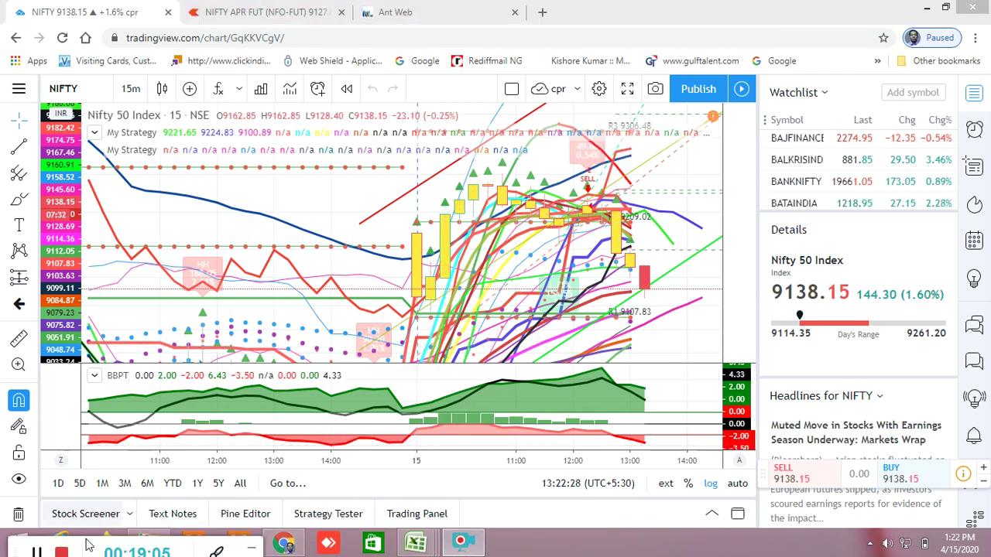